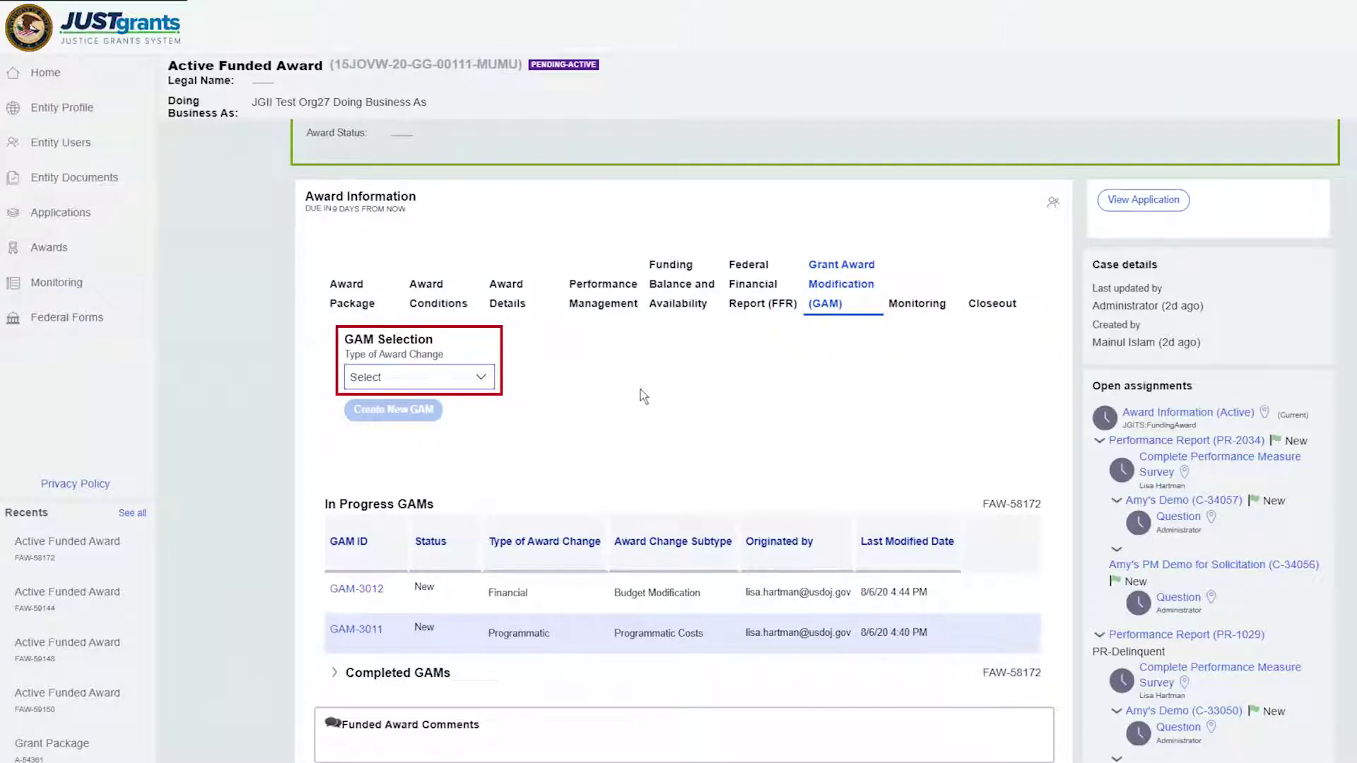
Step: Create a new Programmatic grant award modification with the Scope Change subtype
click(489, 380)
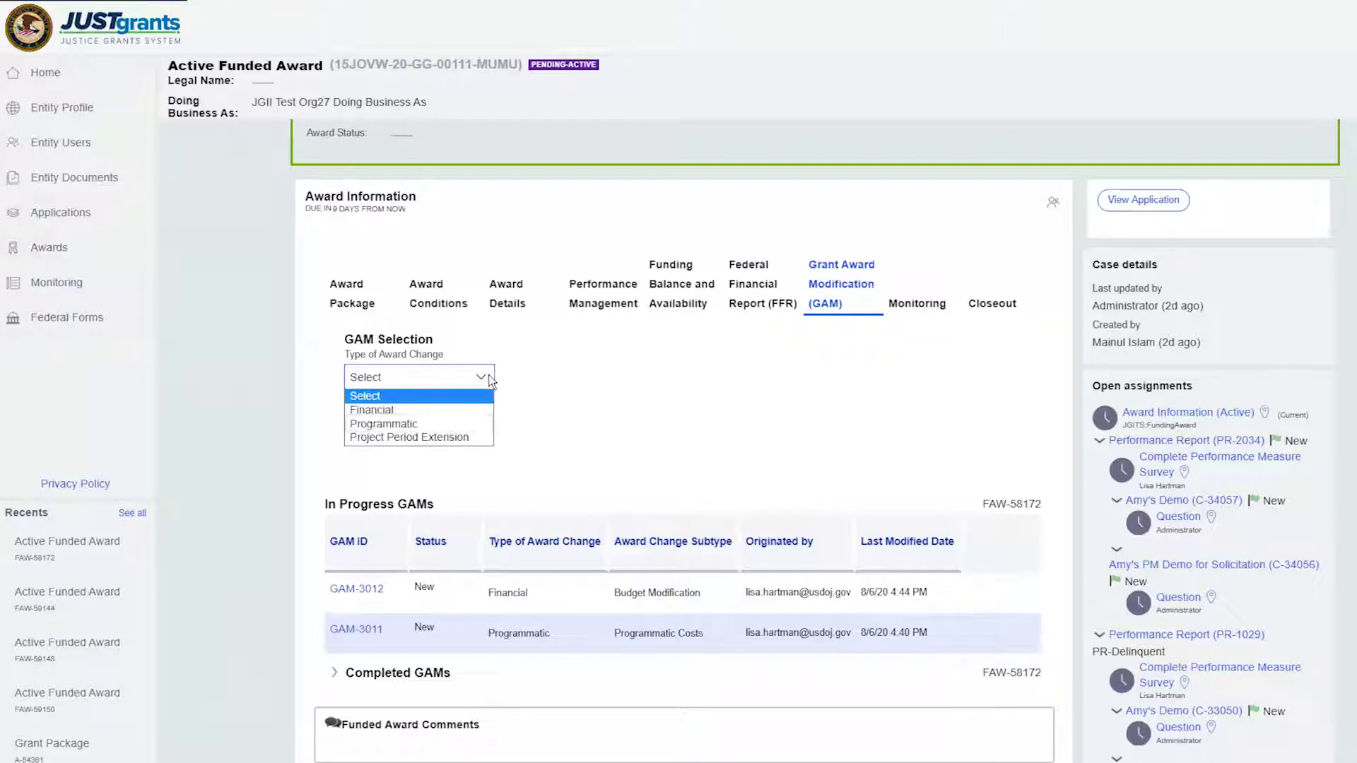
click(443, 426)
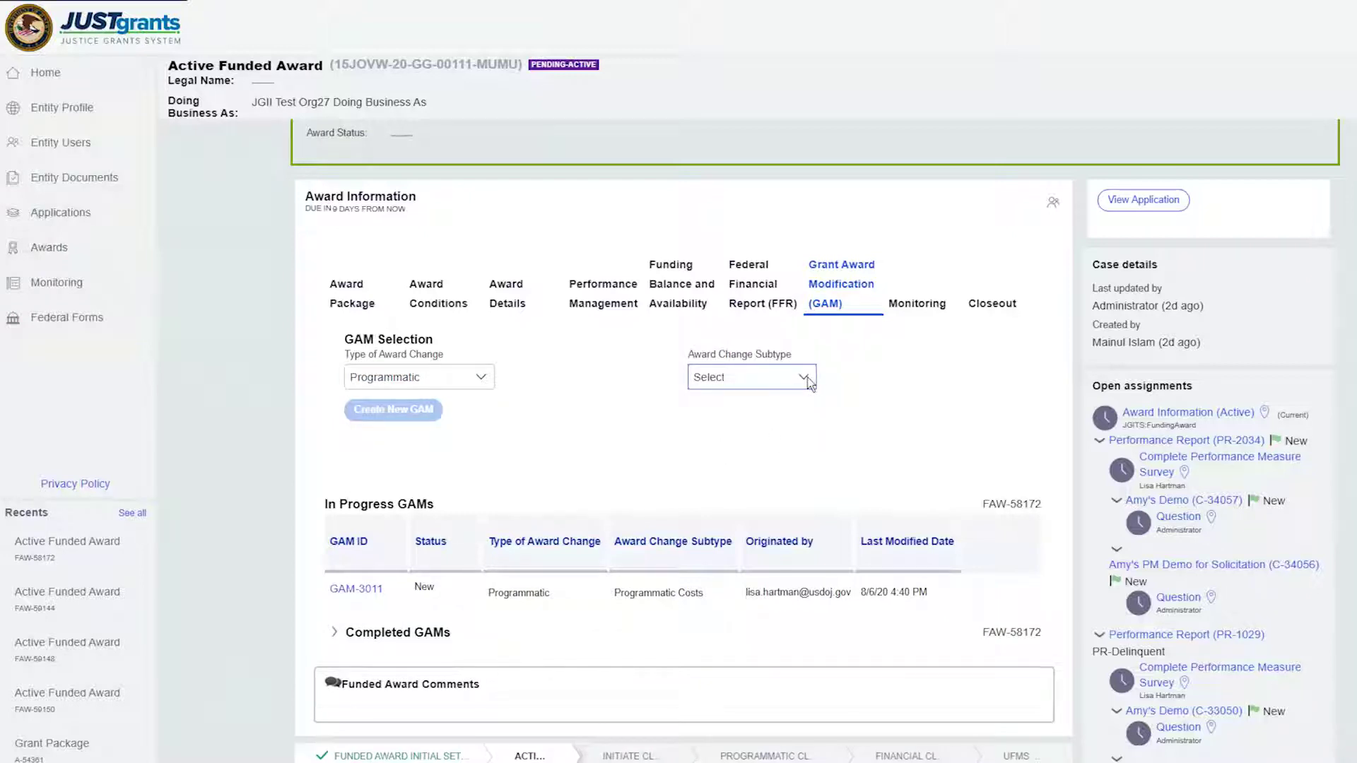
click(808, 380)
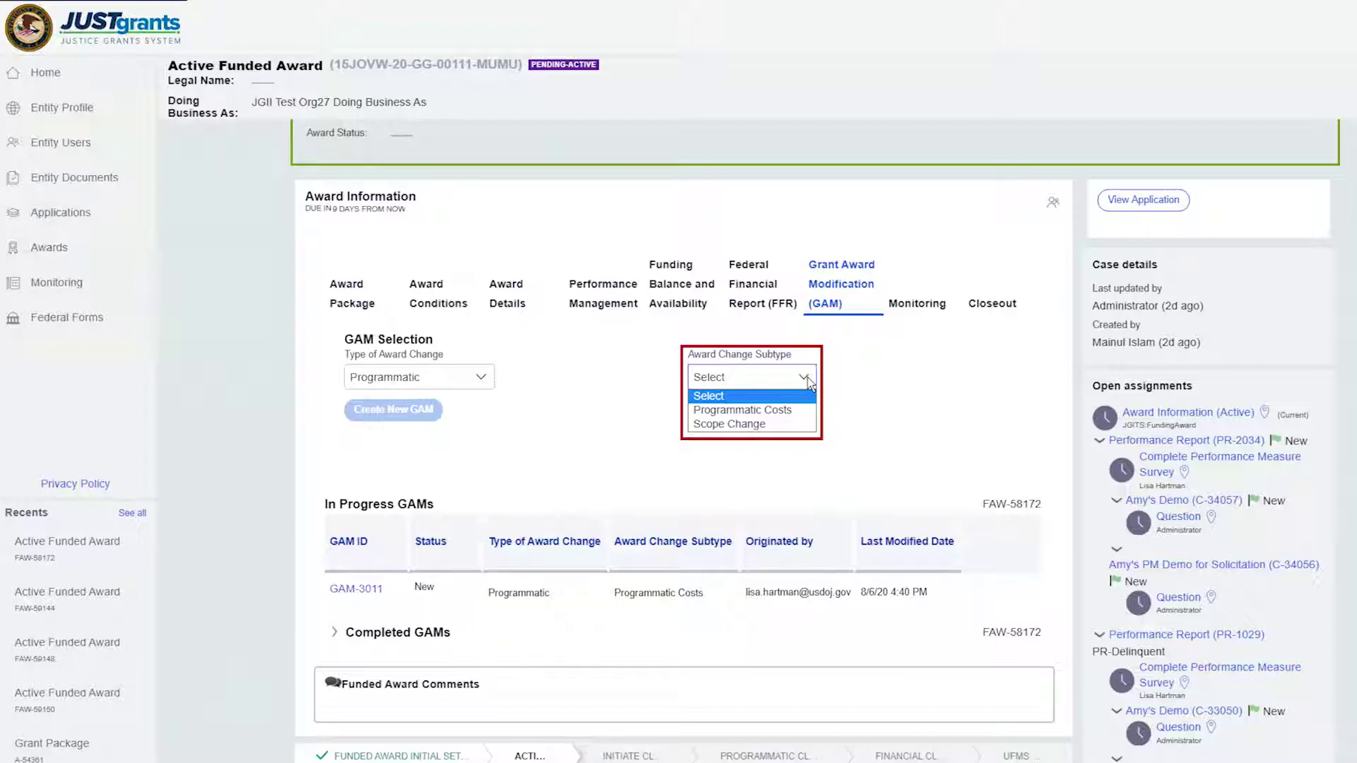
click(771, 426)
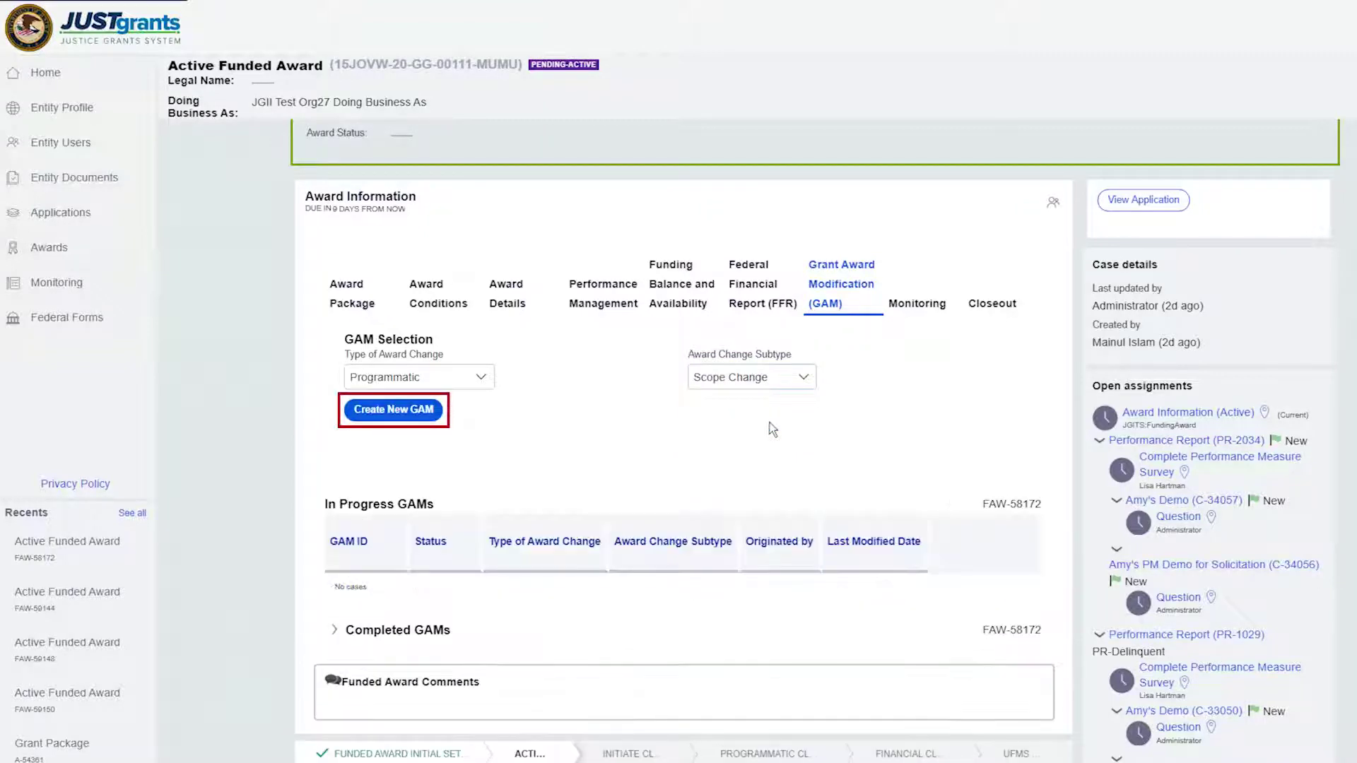
click(407, 411)
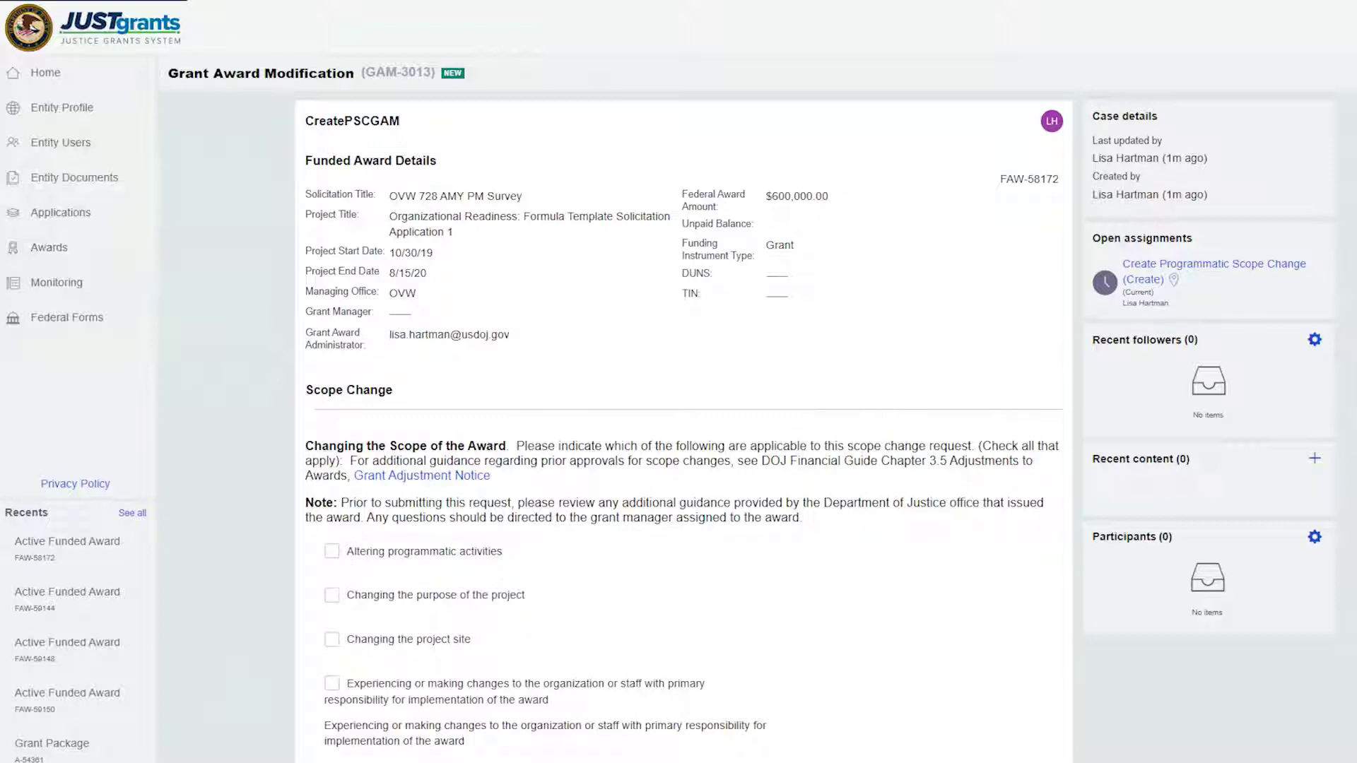
Step: Mark all four scope change reasons as applicable, with Contracting out and/or subawarding selected under the organization or staff changes
scroll(679, 424, down, 3)
scroll(678, 424, down, 3)
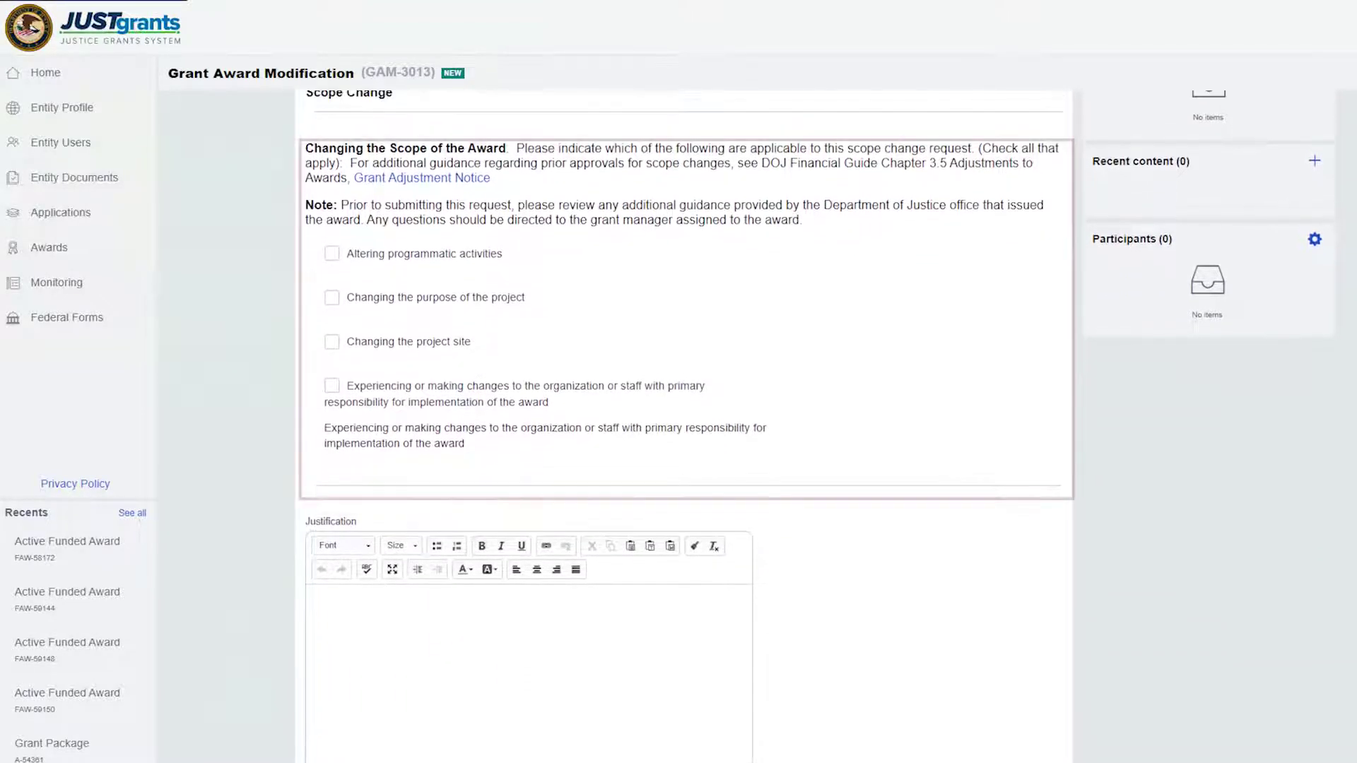
scroll(678, 424, up, 1)
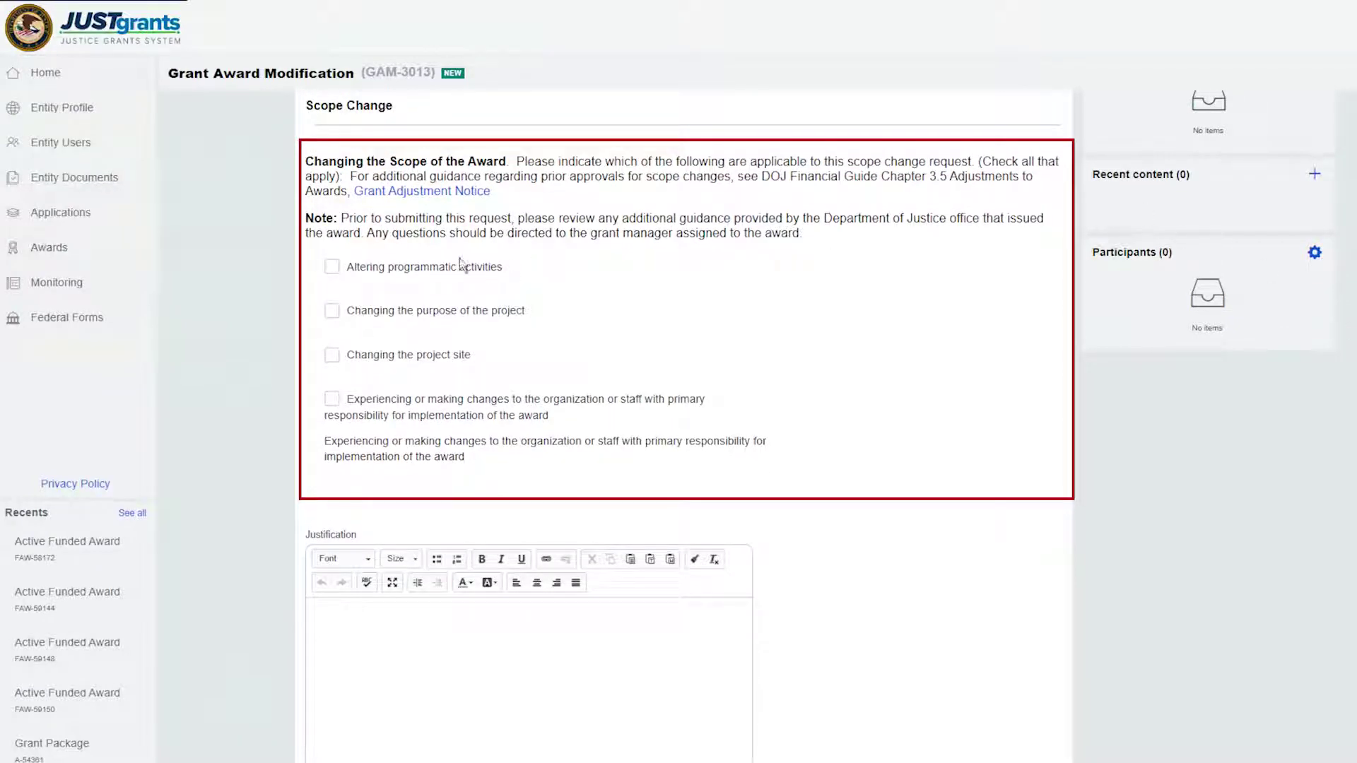
click(333, 270)
click(334, 314)
click(332, 356)
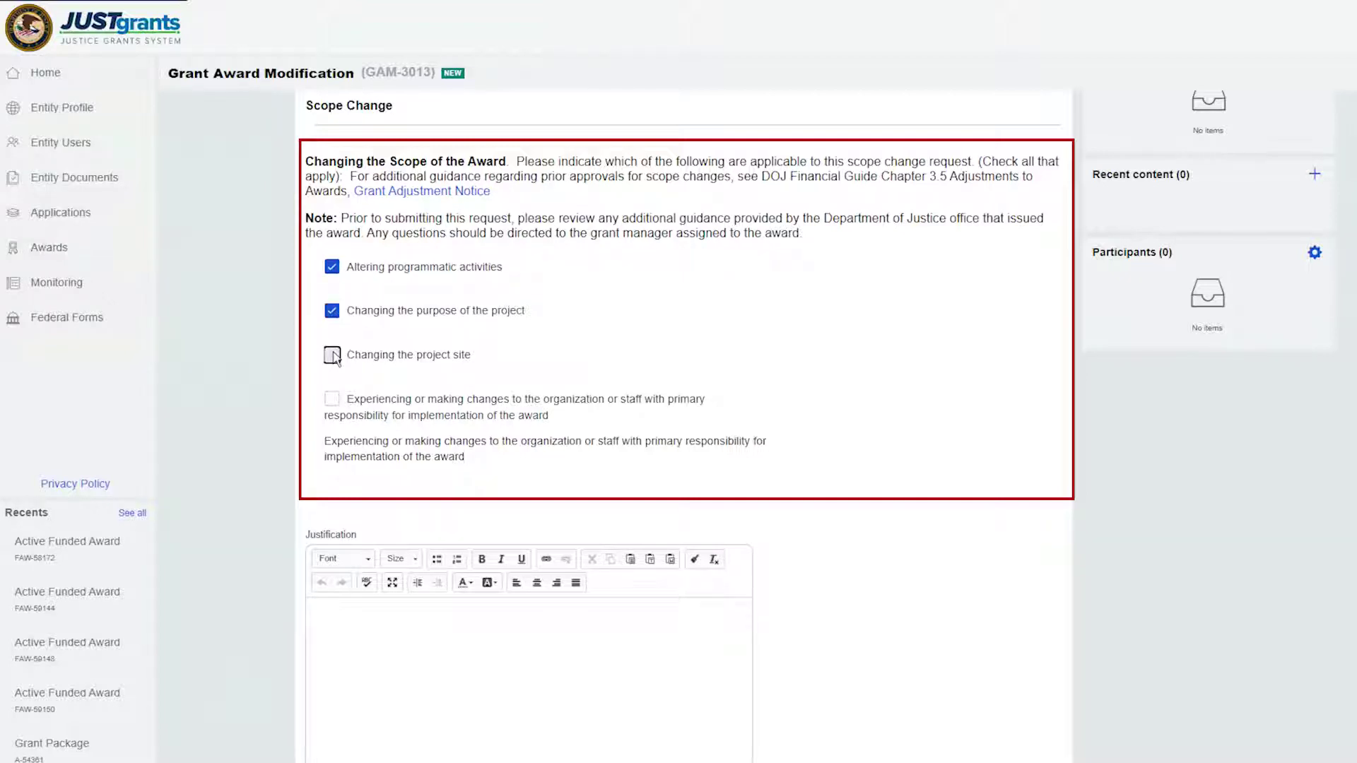
click(332, 400)
click(351, 526)
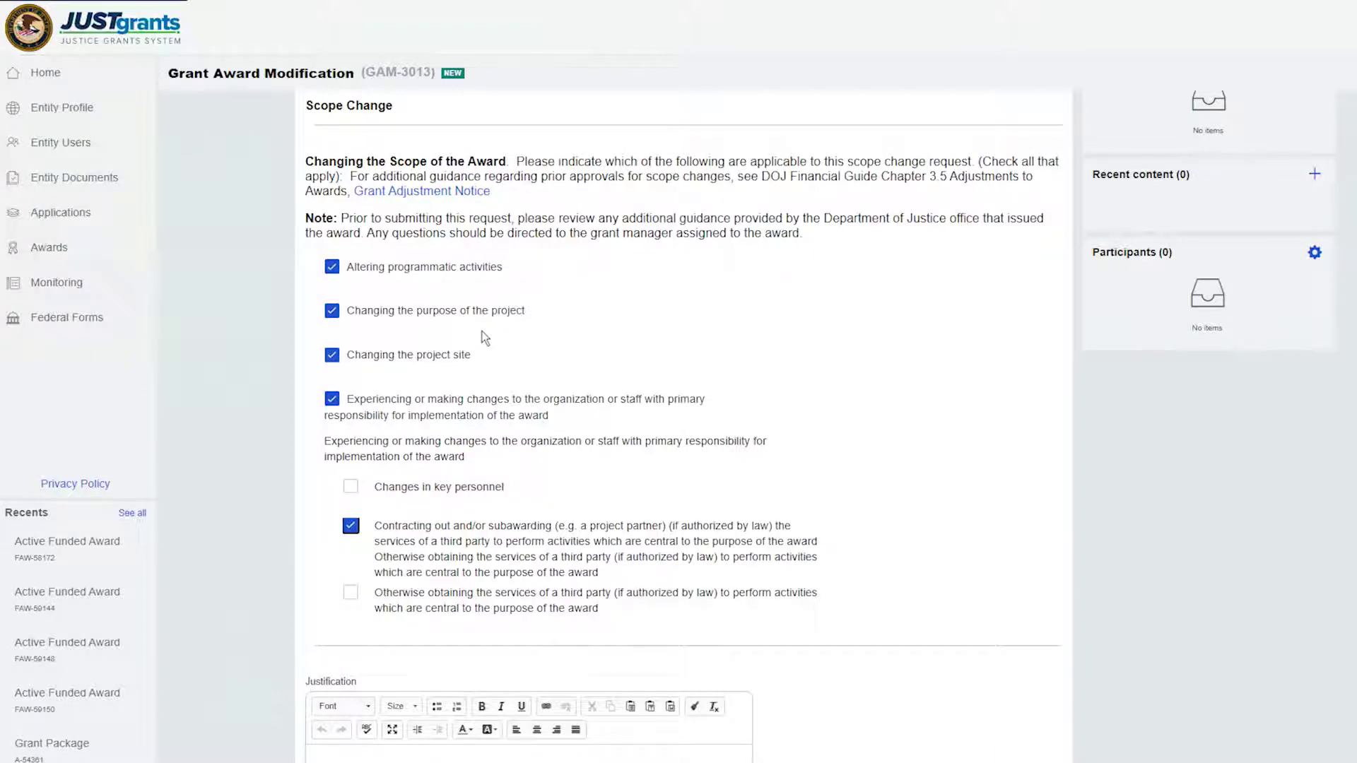
Step: Enter "Project funding increased." as the justification for the scope change
scroll(485, 338, down, 4)
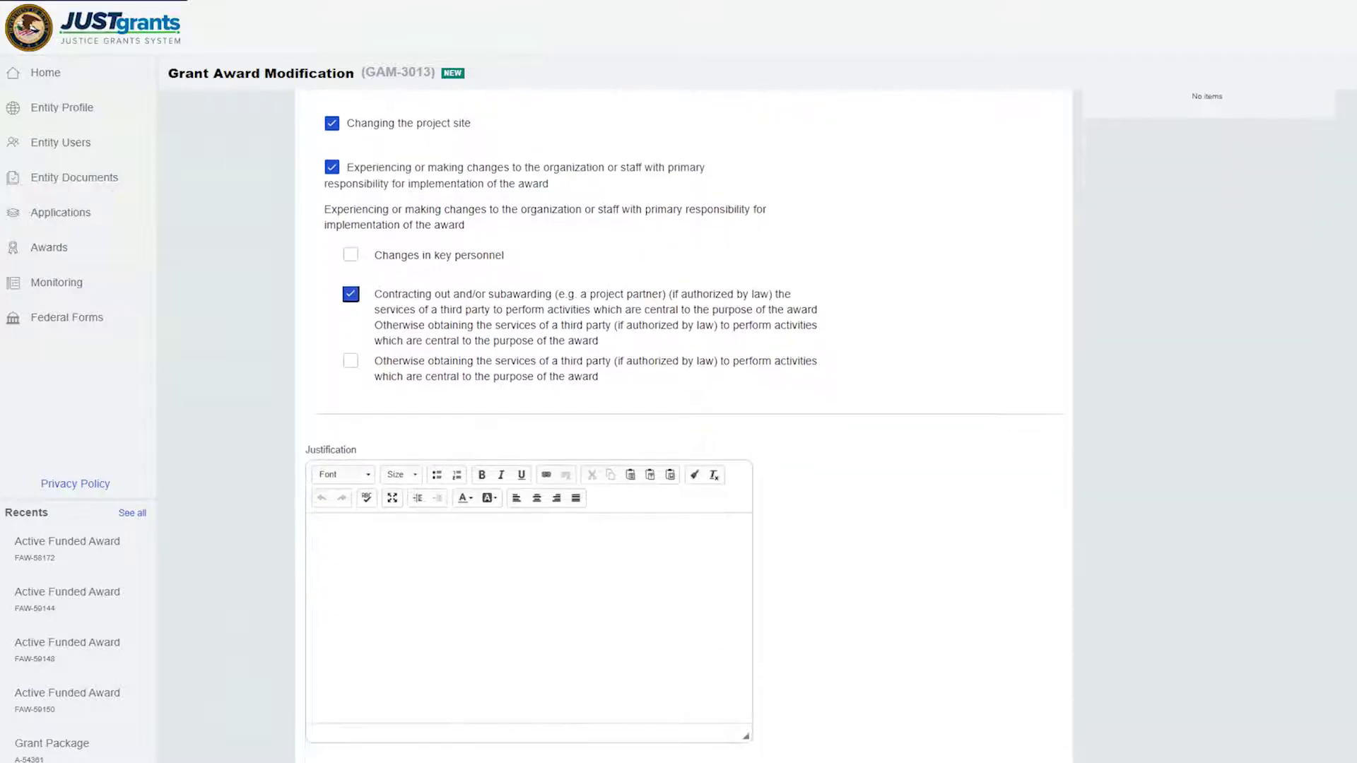
scroll(1230, 255, down, 3)
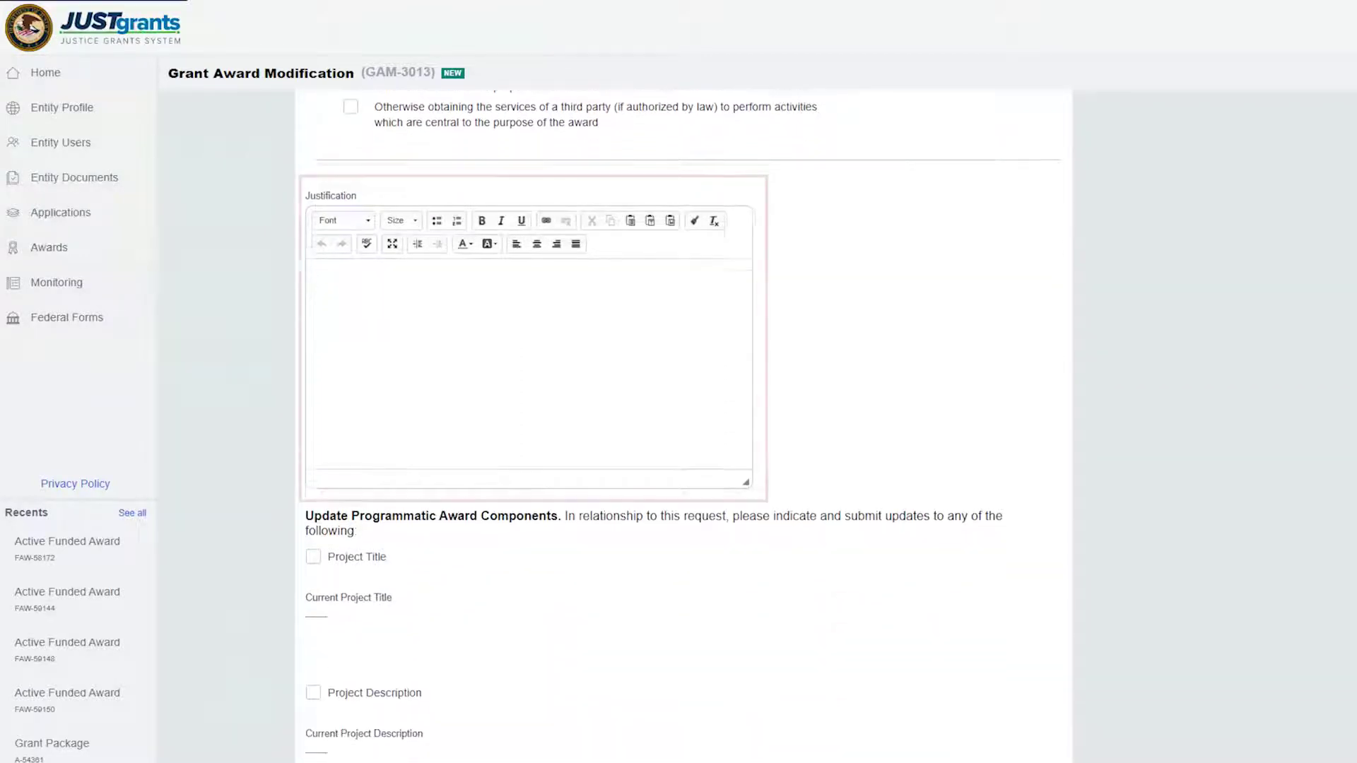
click(555, 273)
text(Pro)
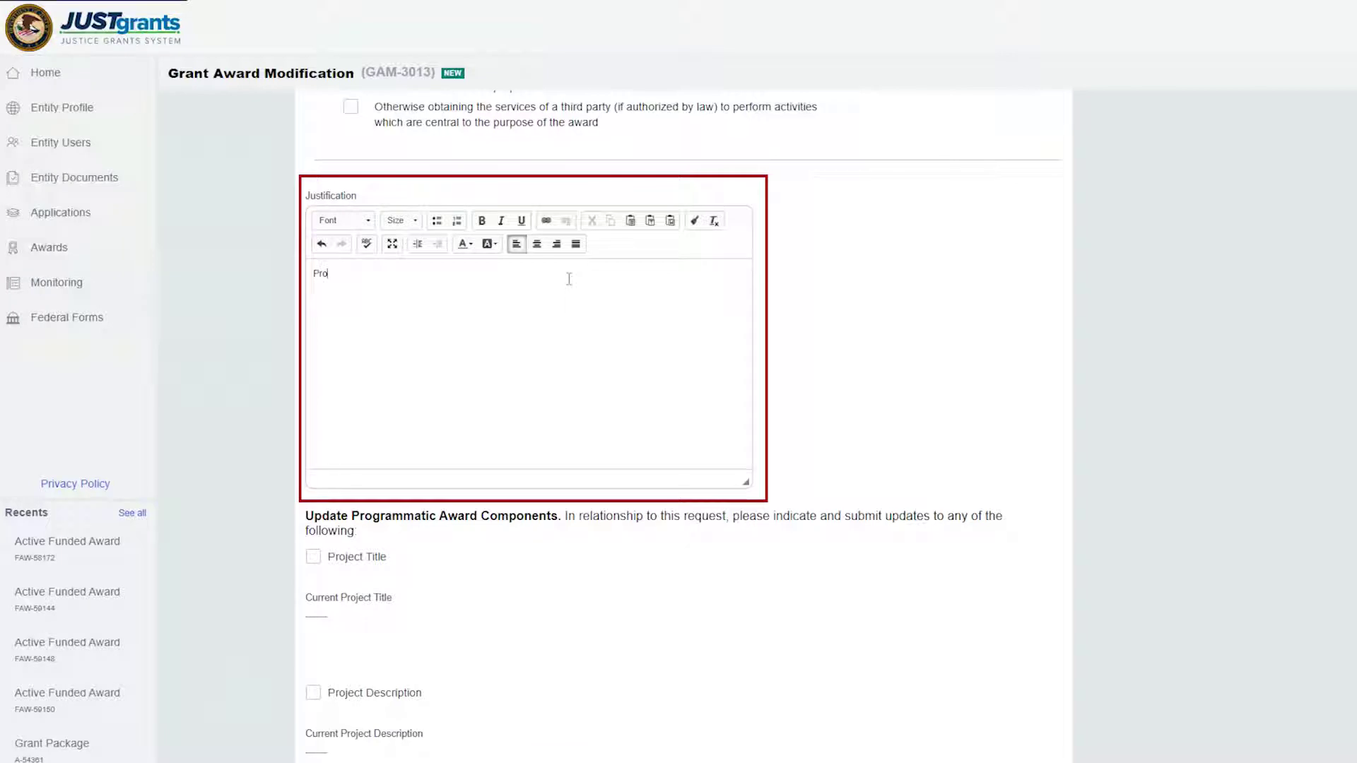
text(ject funding increased.)
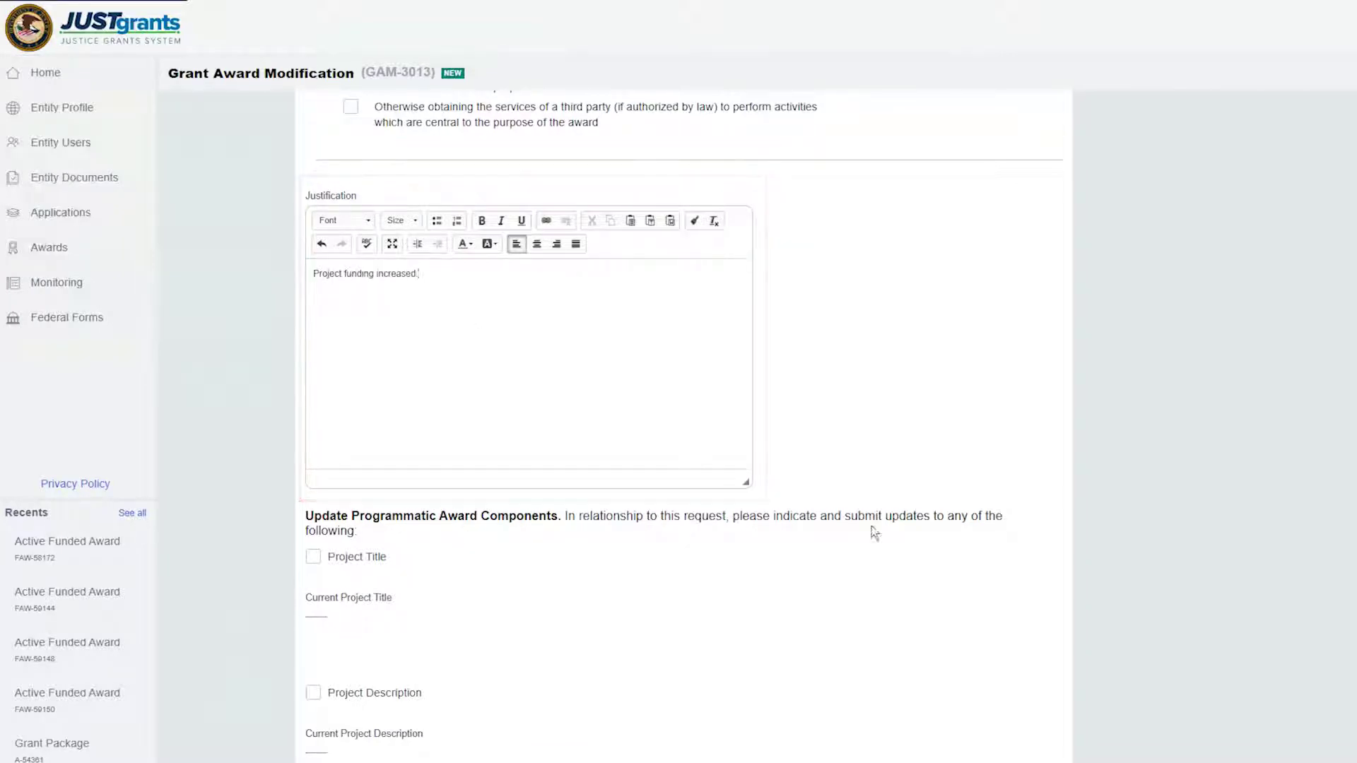
Step: Examine the Project Title update option and the file dialog for programmatic attachments, closing it without attaching a file
scroll(788, 561, down, 2)
scroll(787, 358, down, 3)
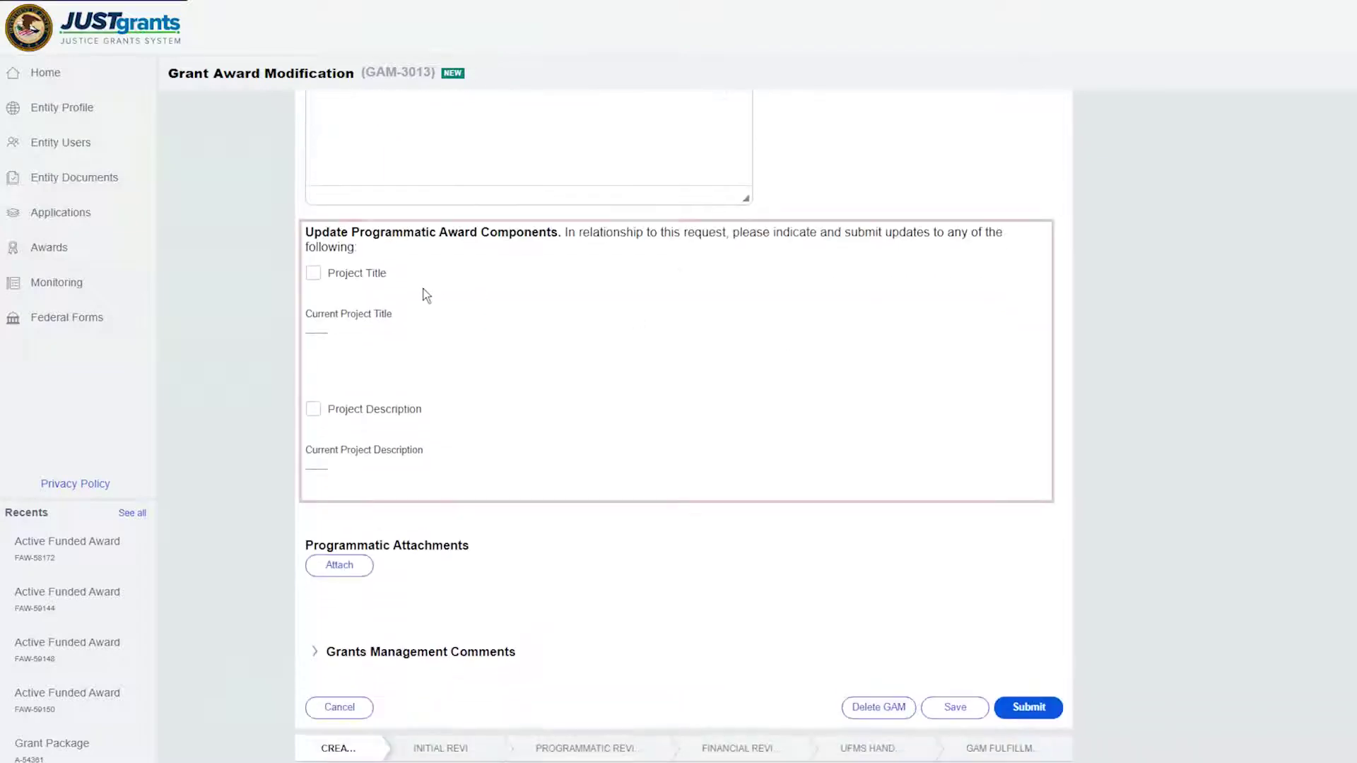
click(313, 273)
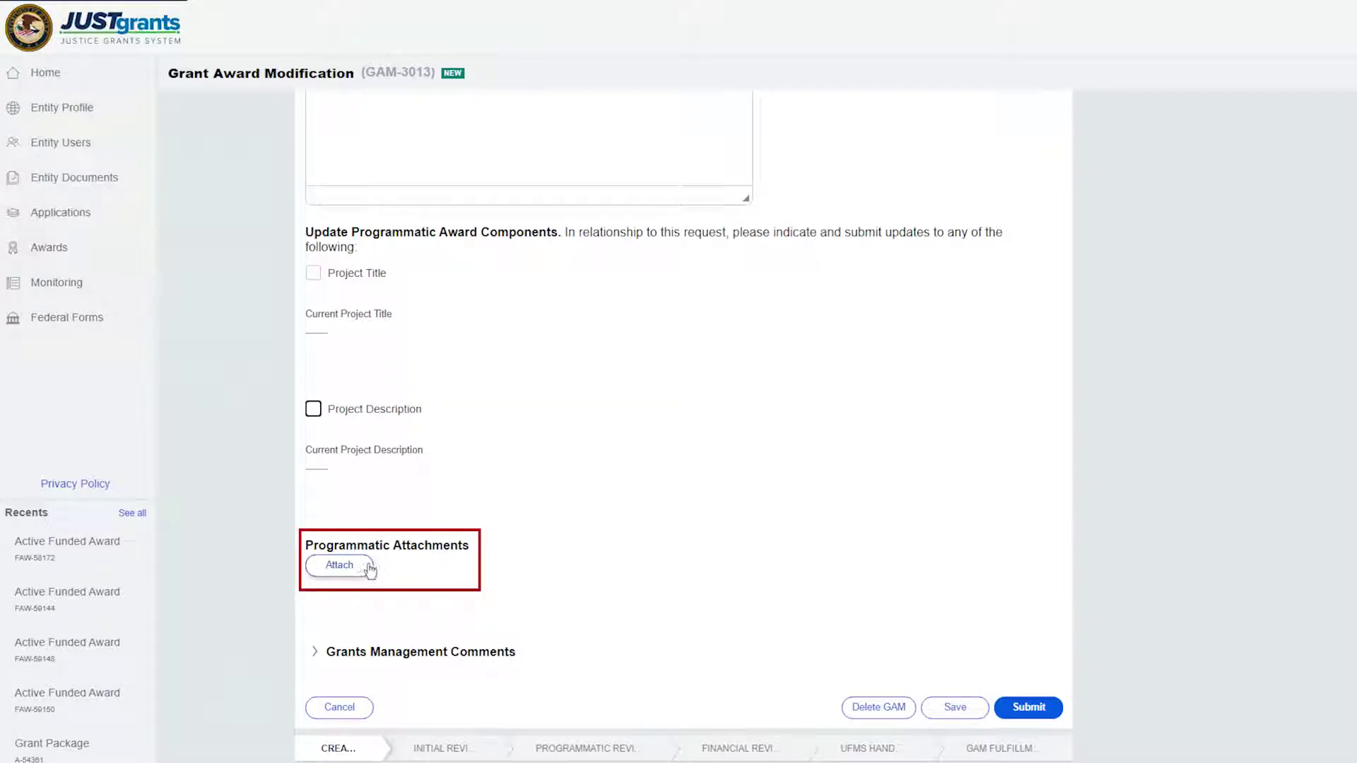
click(355, 566)
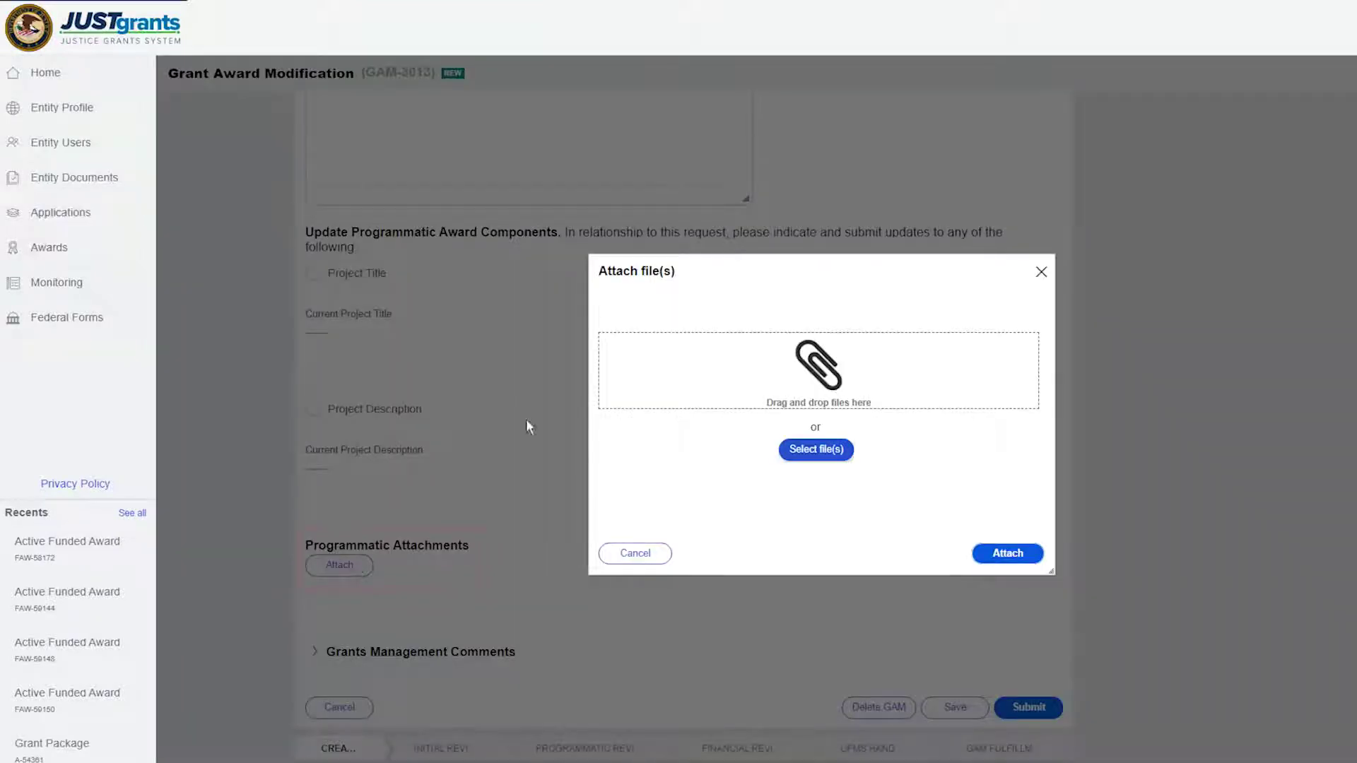
key(Escape)
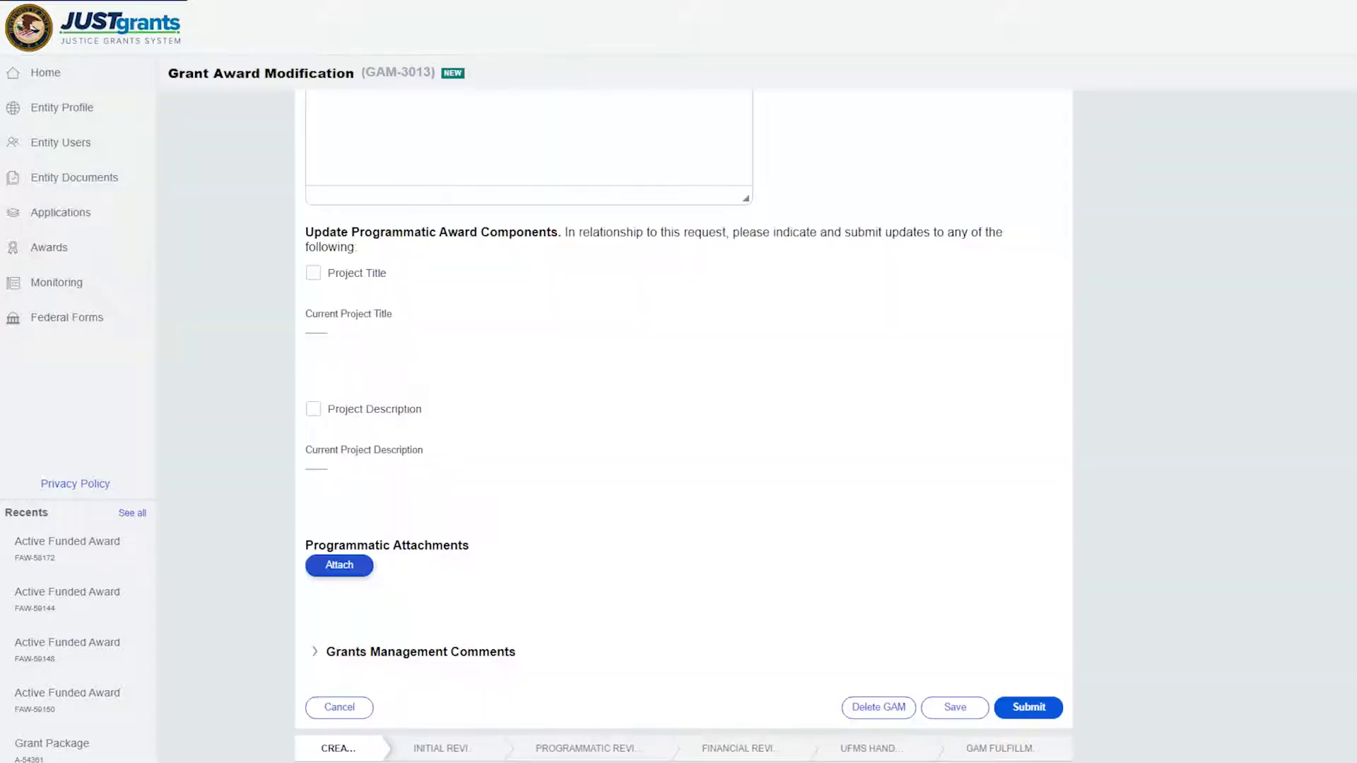
Step: Expand the Grants Management Comments section, leave the comment empty, and submit the scope change modification
click(321, 652)
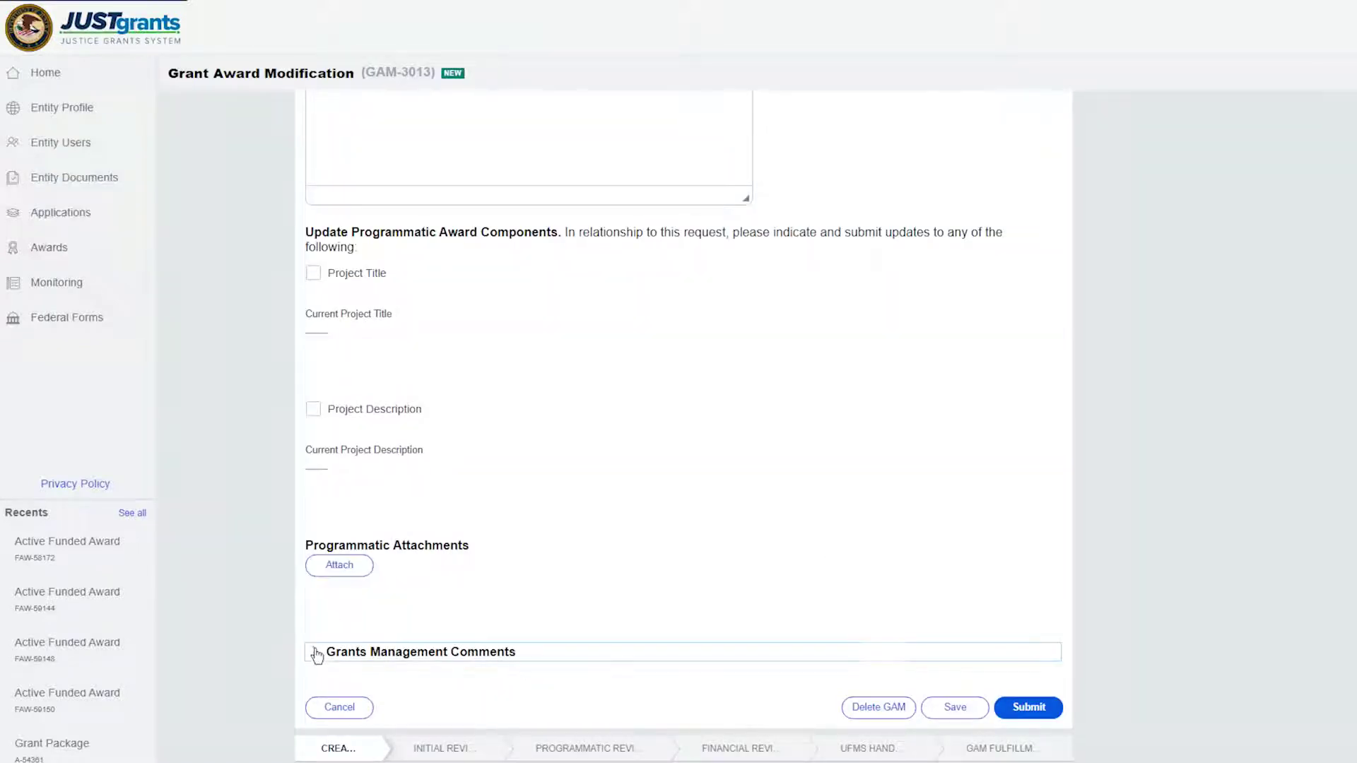
scroll(679, 424, down, 5)
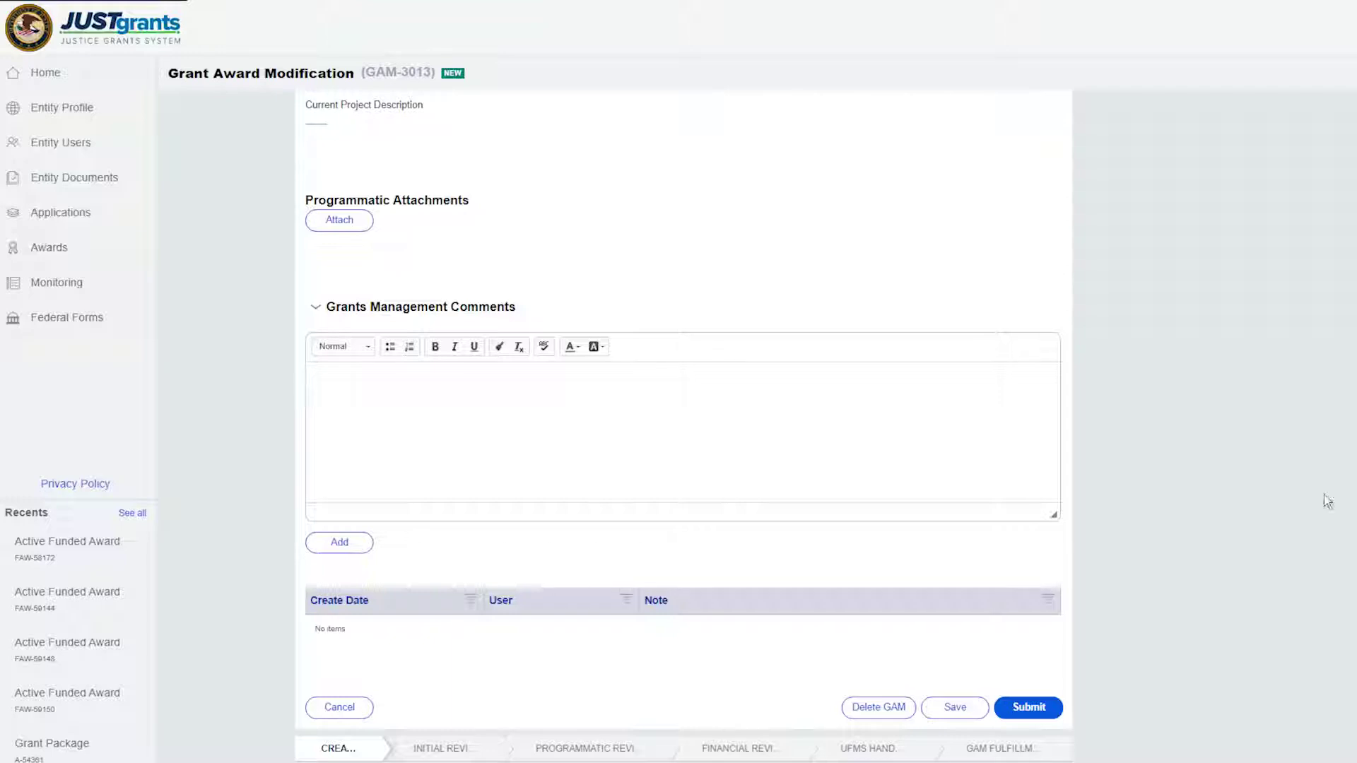
click(734, 429)
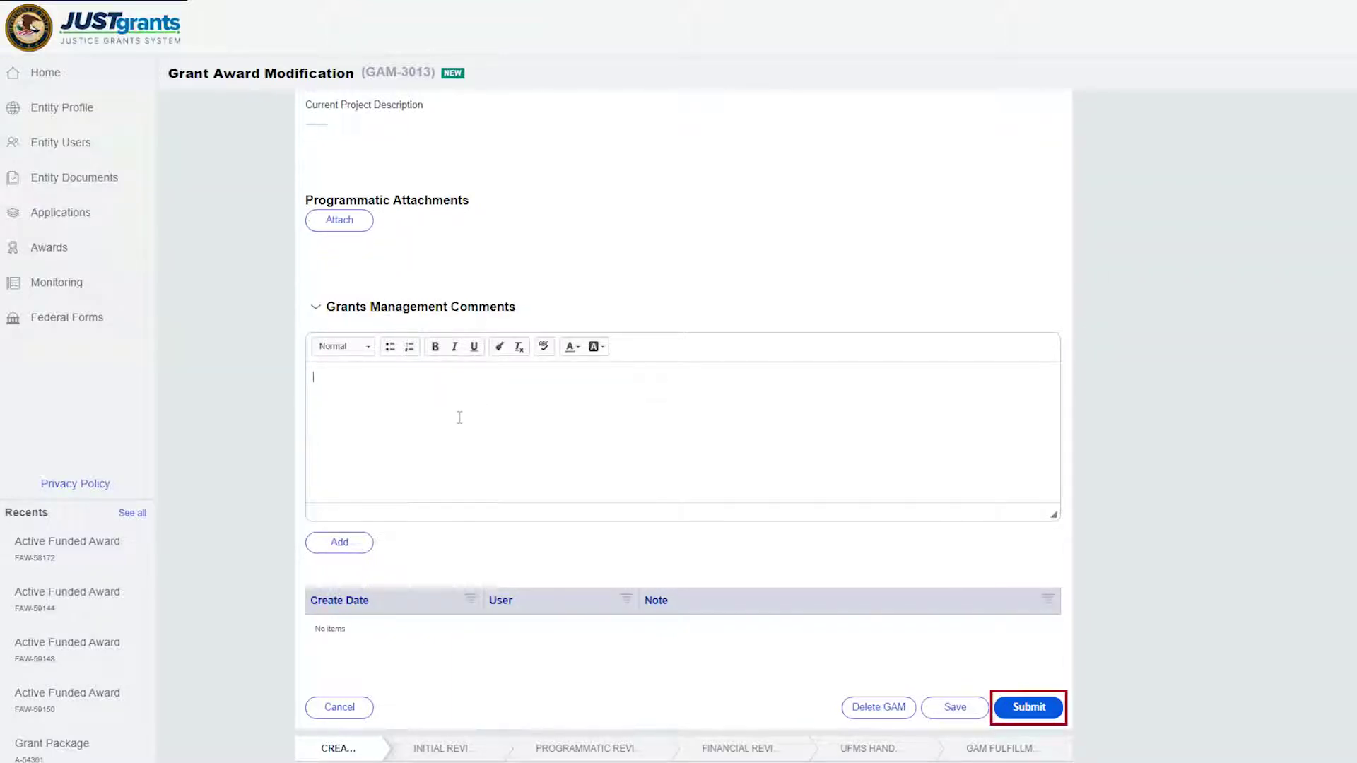
click(1029, 707)
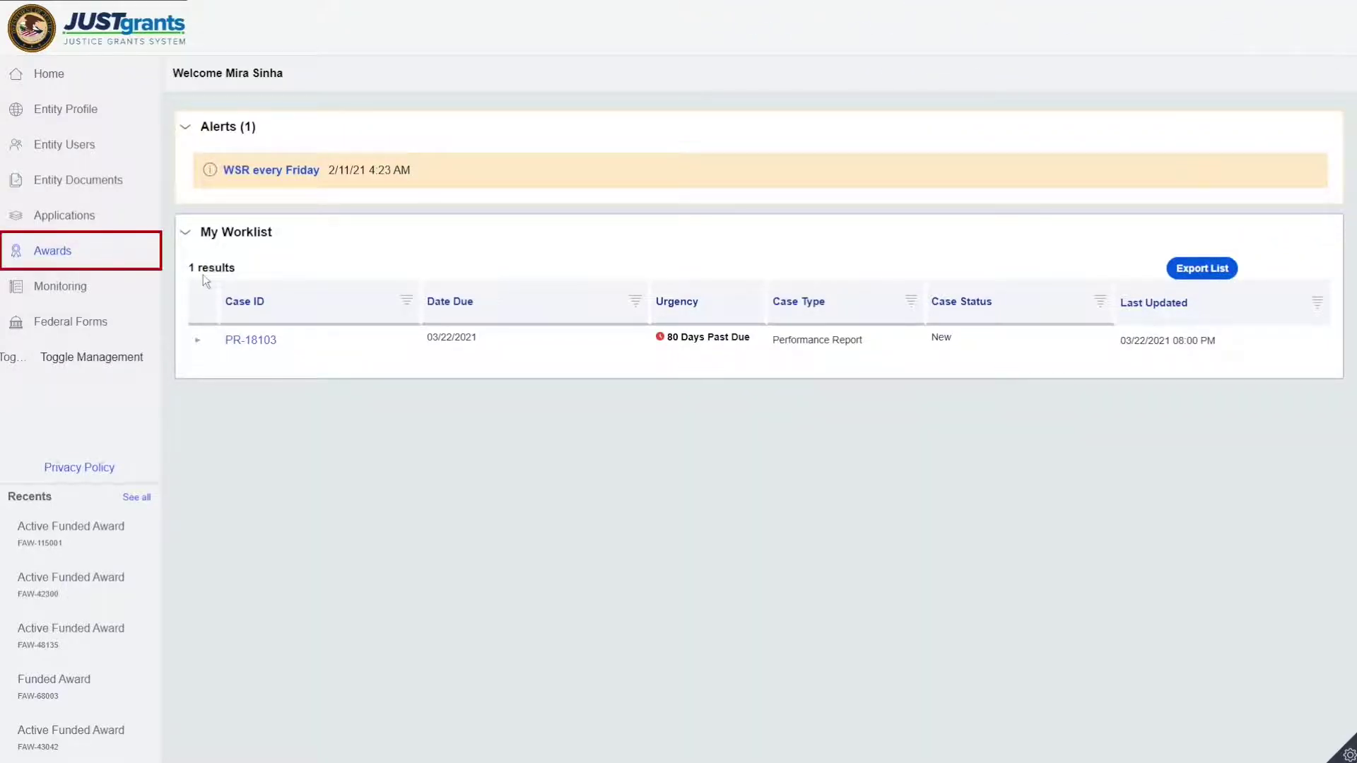
Step: Filter the assigned awards by Award ID and open the funded award FAW-115001
click(90, 253)
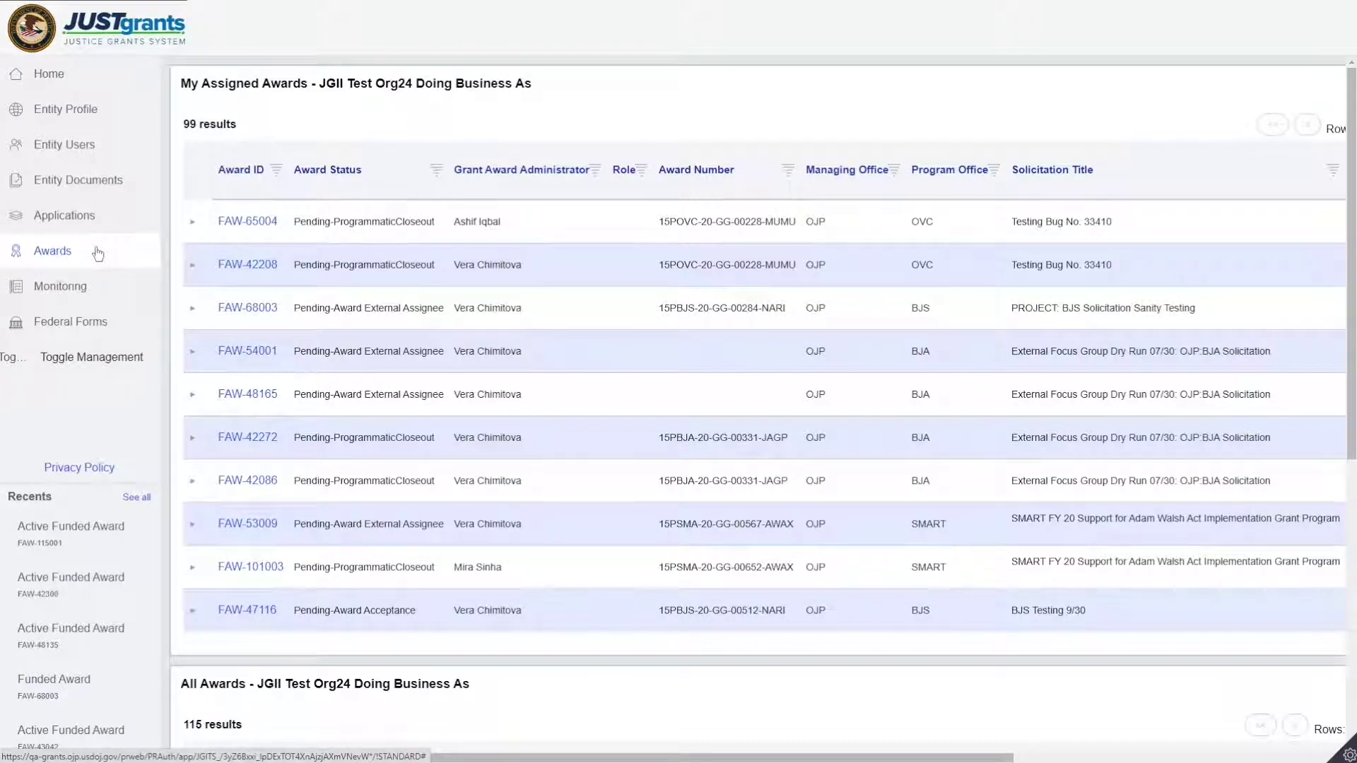
click(276, 171)
click(285, 255)
click(318, 404)
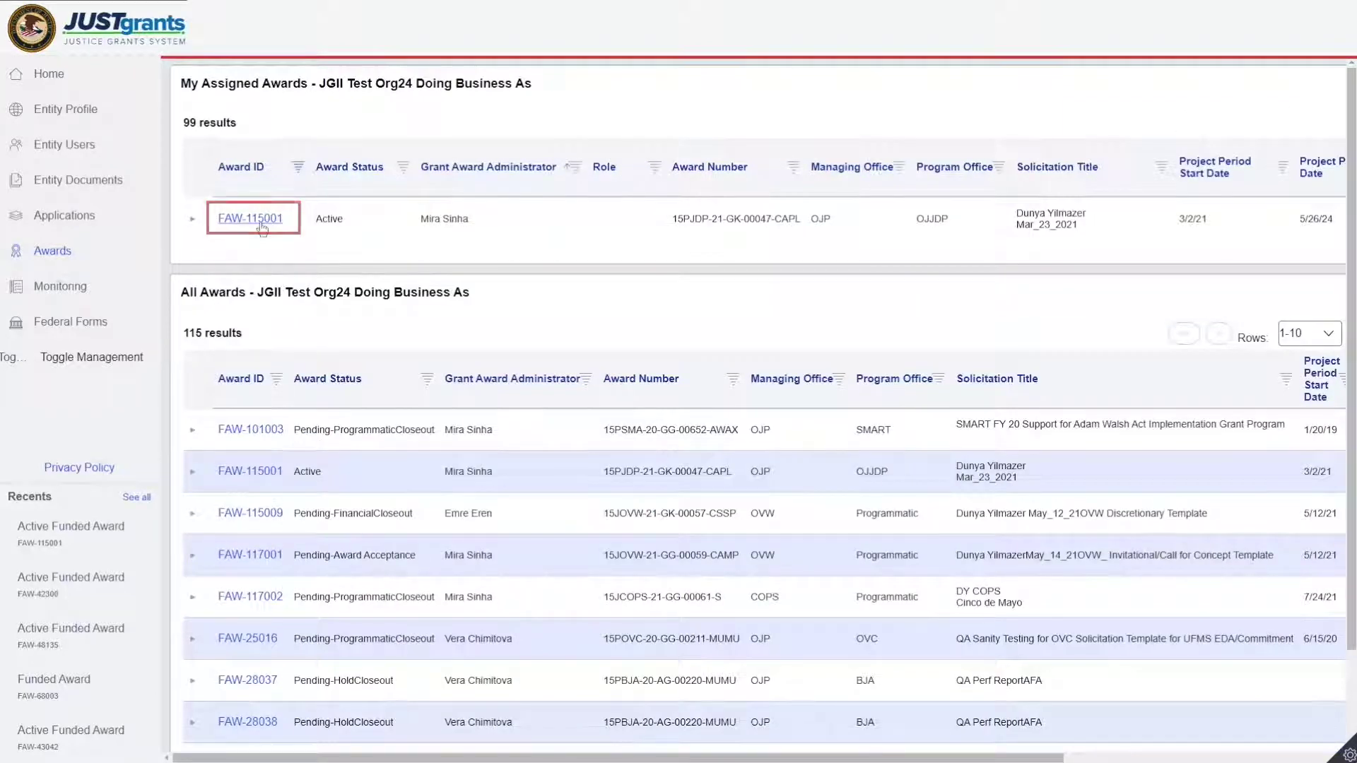
click(262, 219)
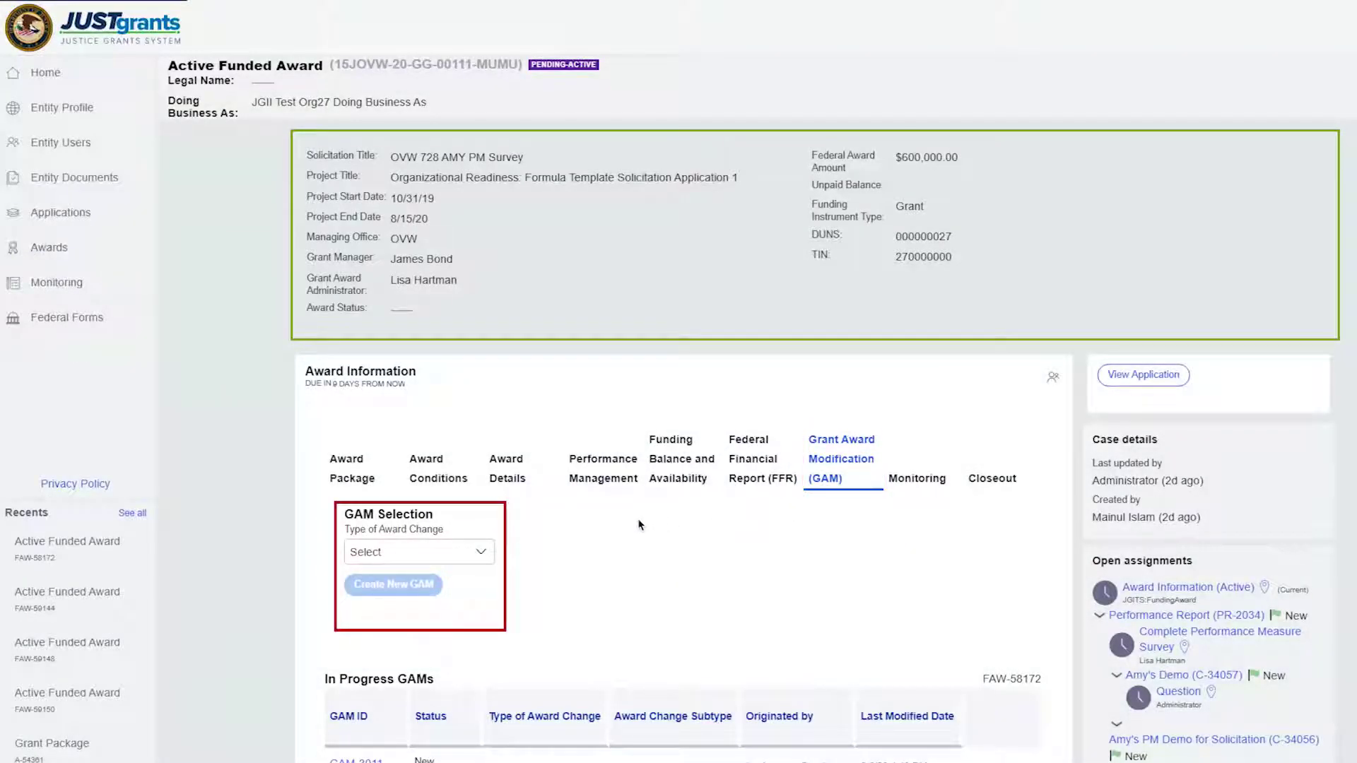
Step: Create a new Financial grant award modification with the Budget Modification subtype
click(490, 552)
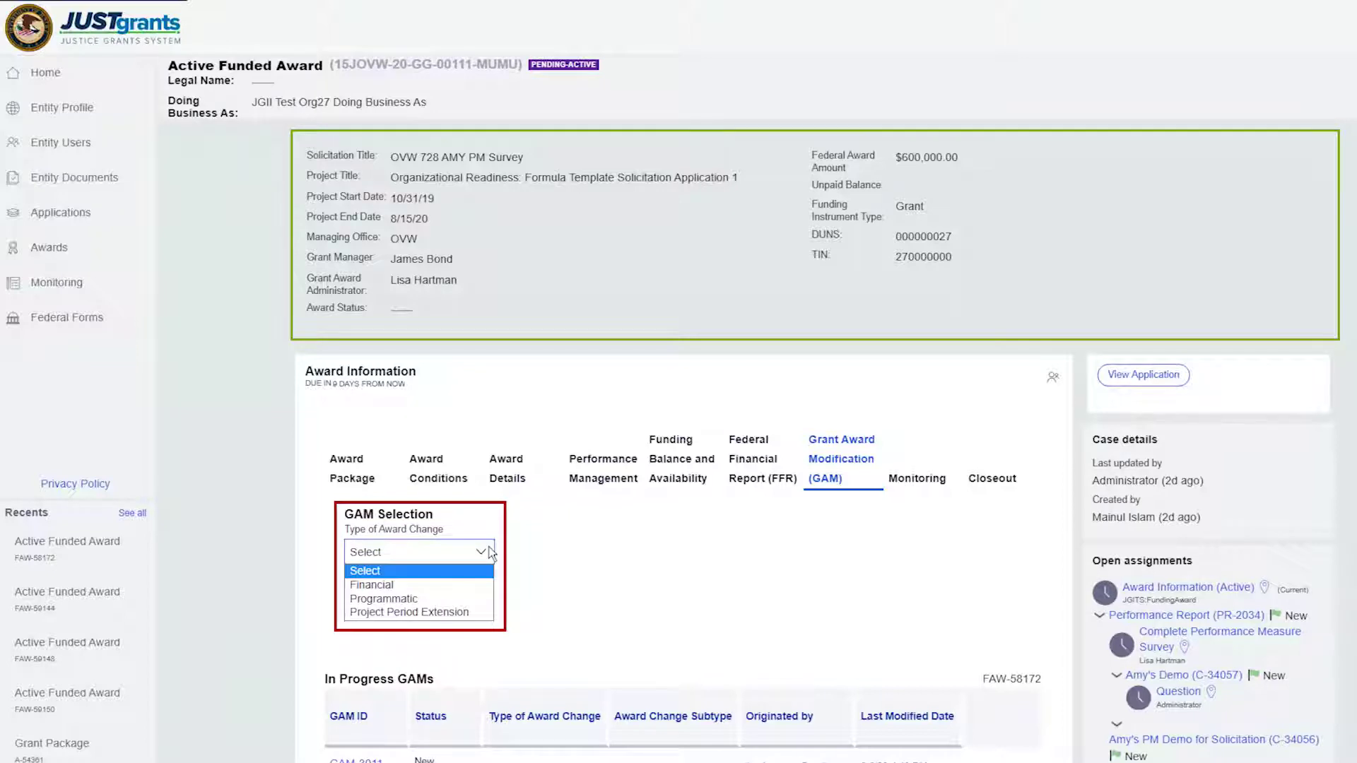
click(461, 586)
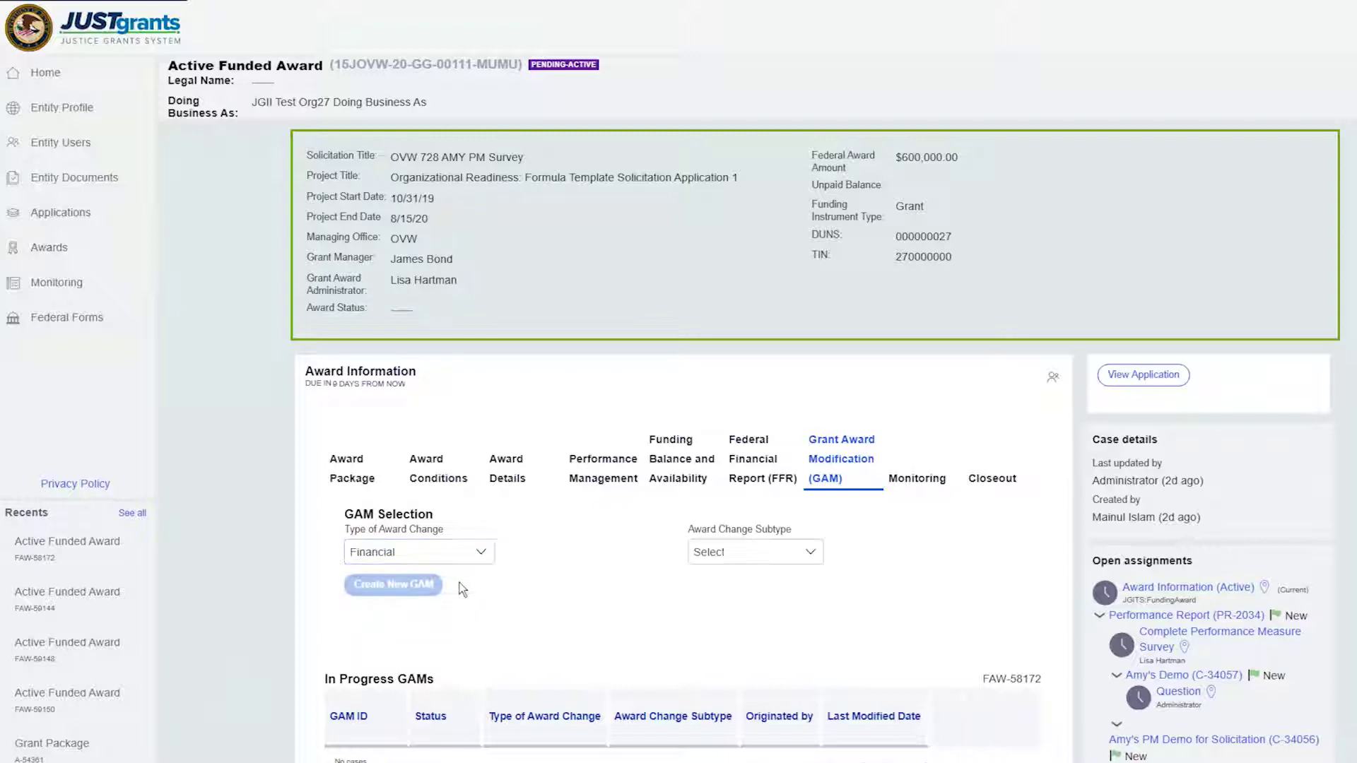
click(812, 556)
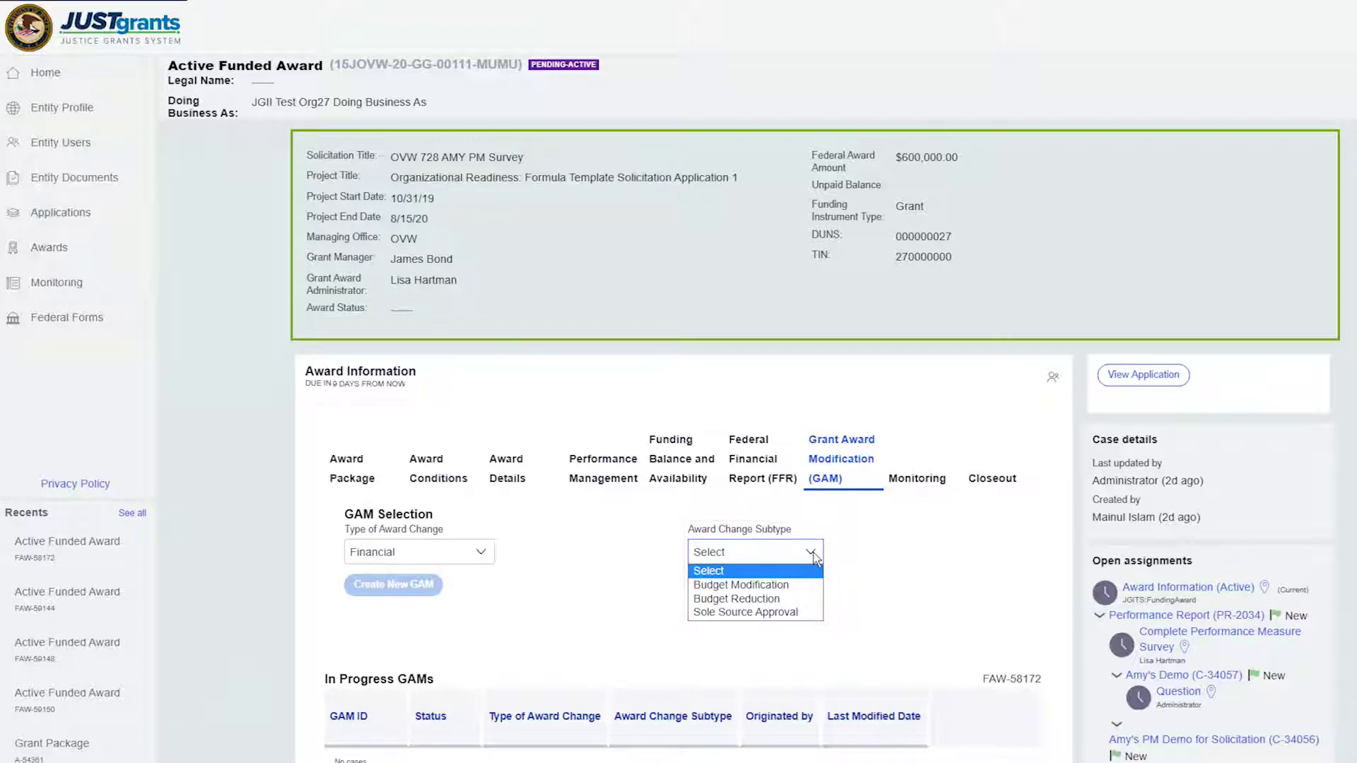
click(741, 585)
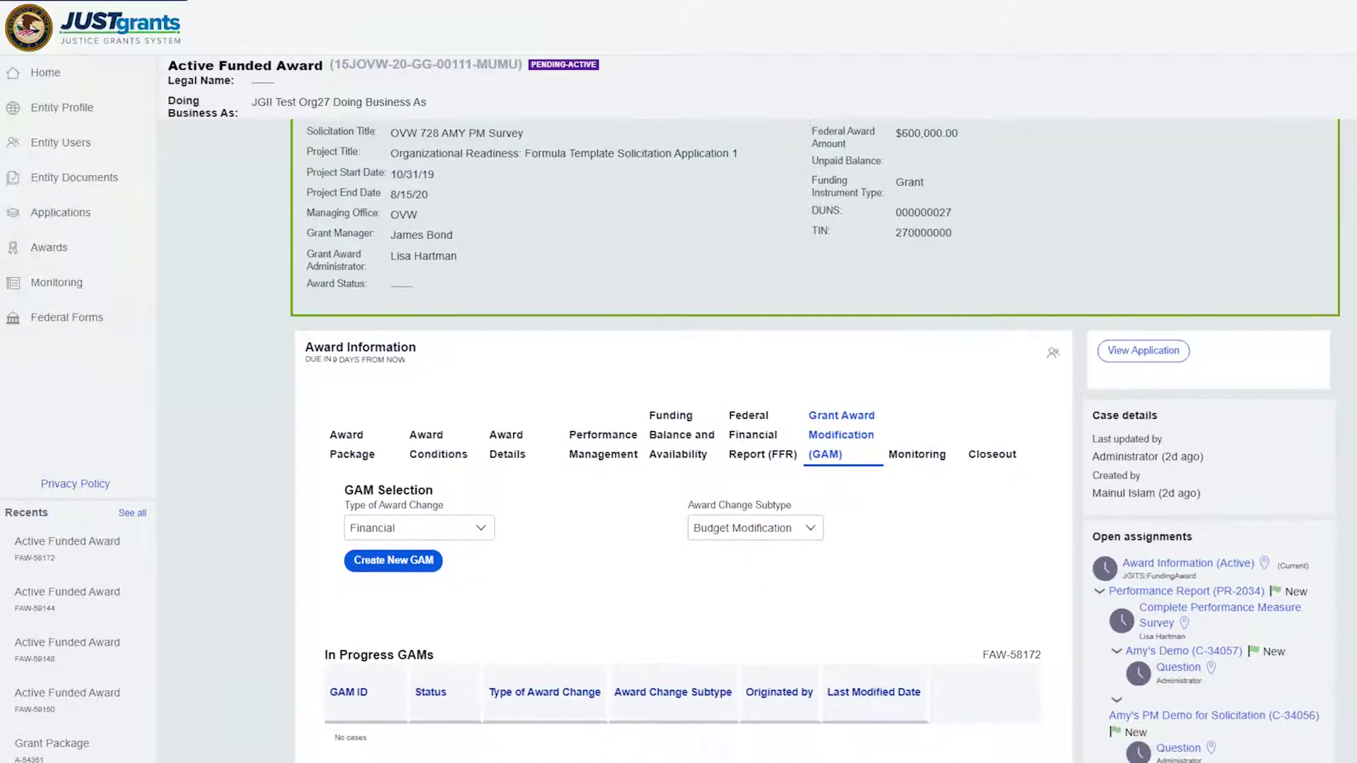
scroll(813, 438, down, 3)
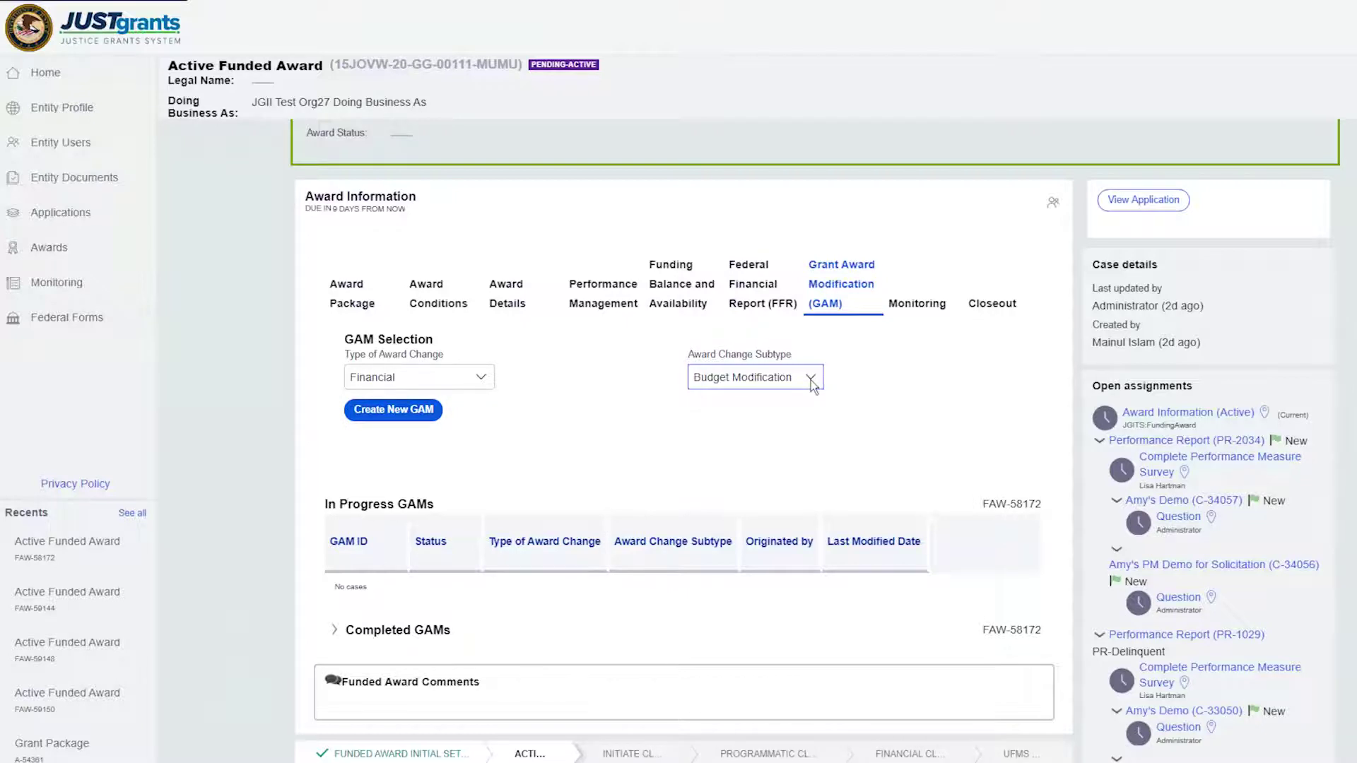
click(396, 412)
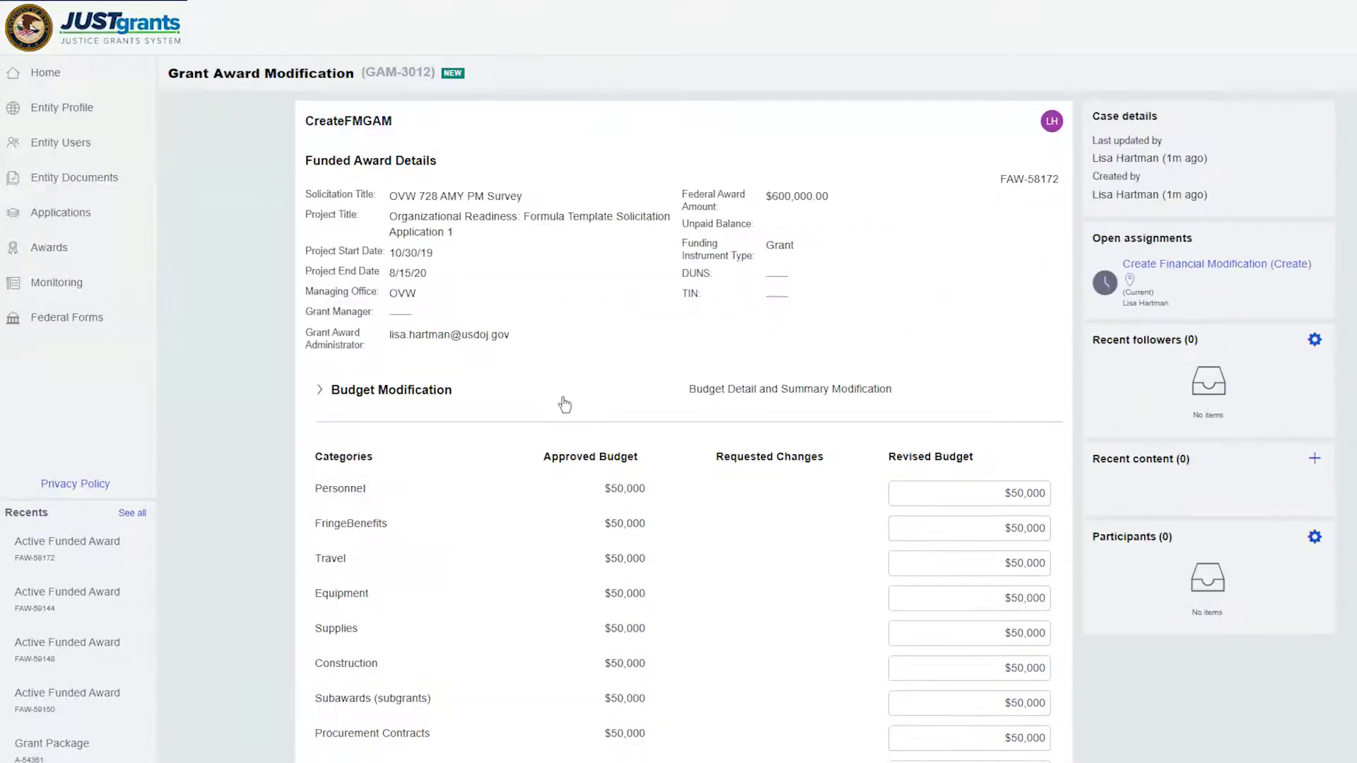
Step: Set the revised budget for Other Costs to $45,000
scroll(679, 424, down, 4)
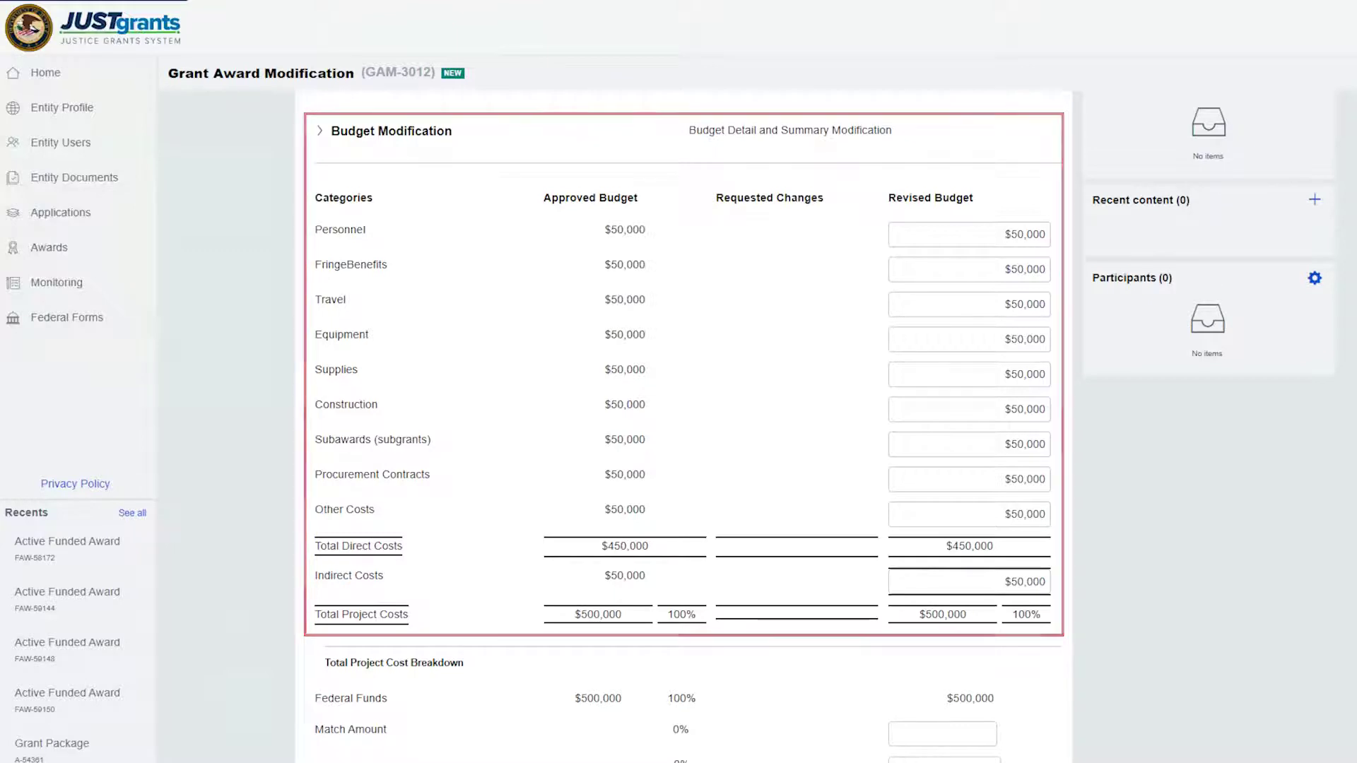
scroll(823, 429, down, 1)
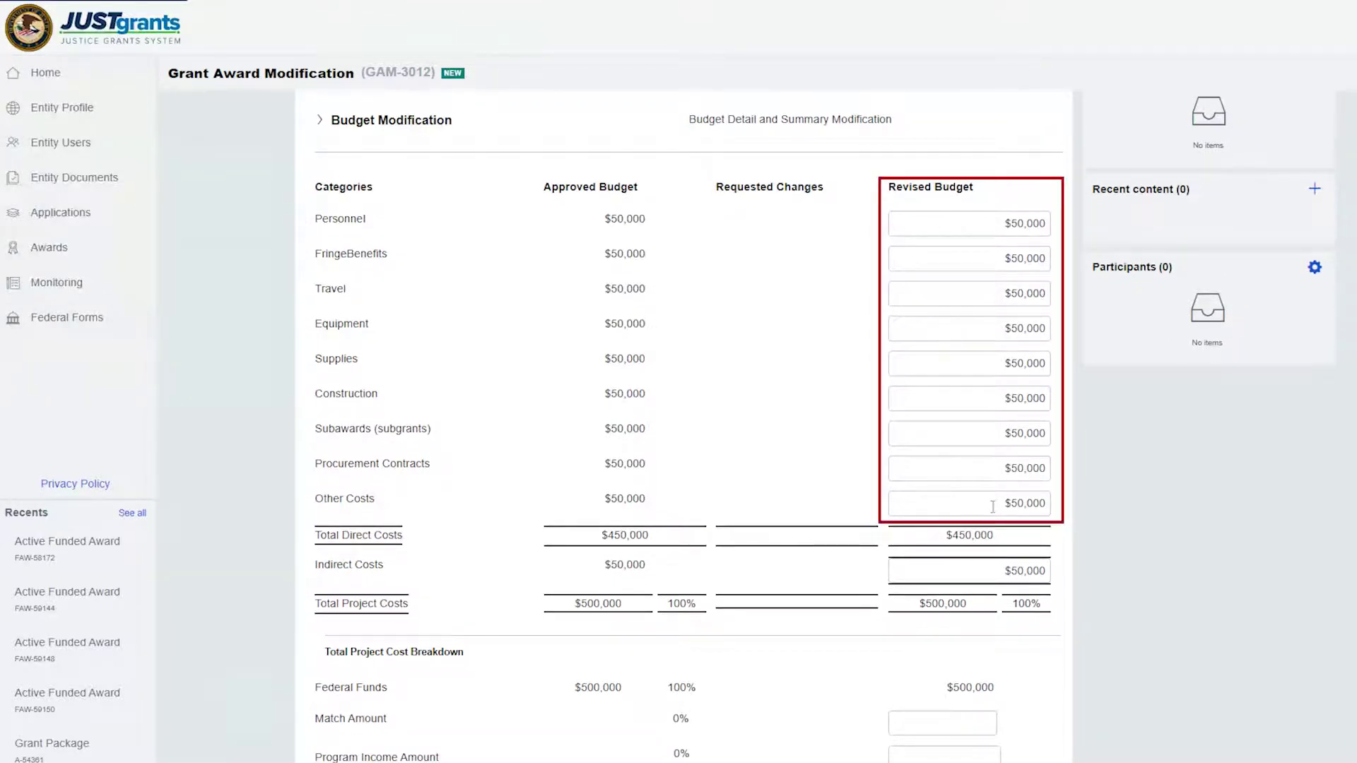
drag(1004, 503, 1052, 497)
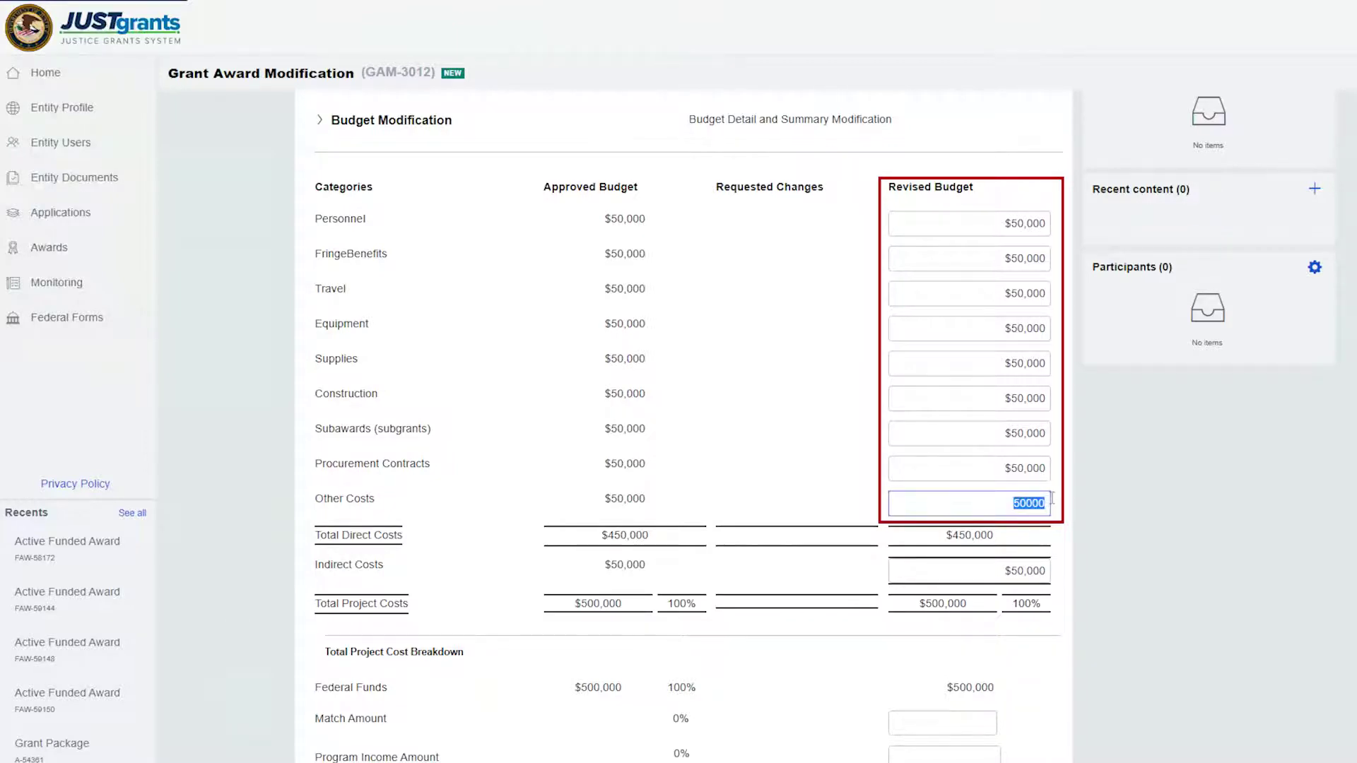
text(45,000)
key(Tab)
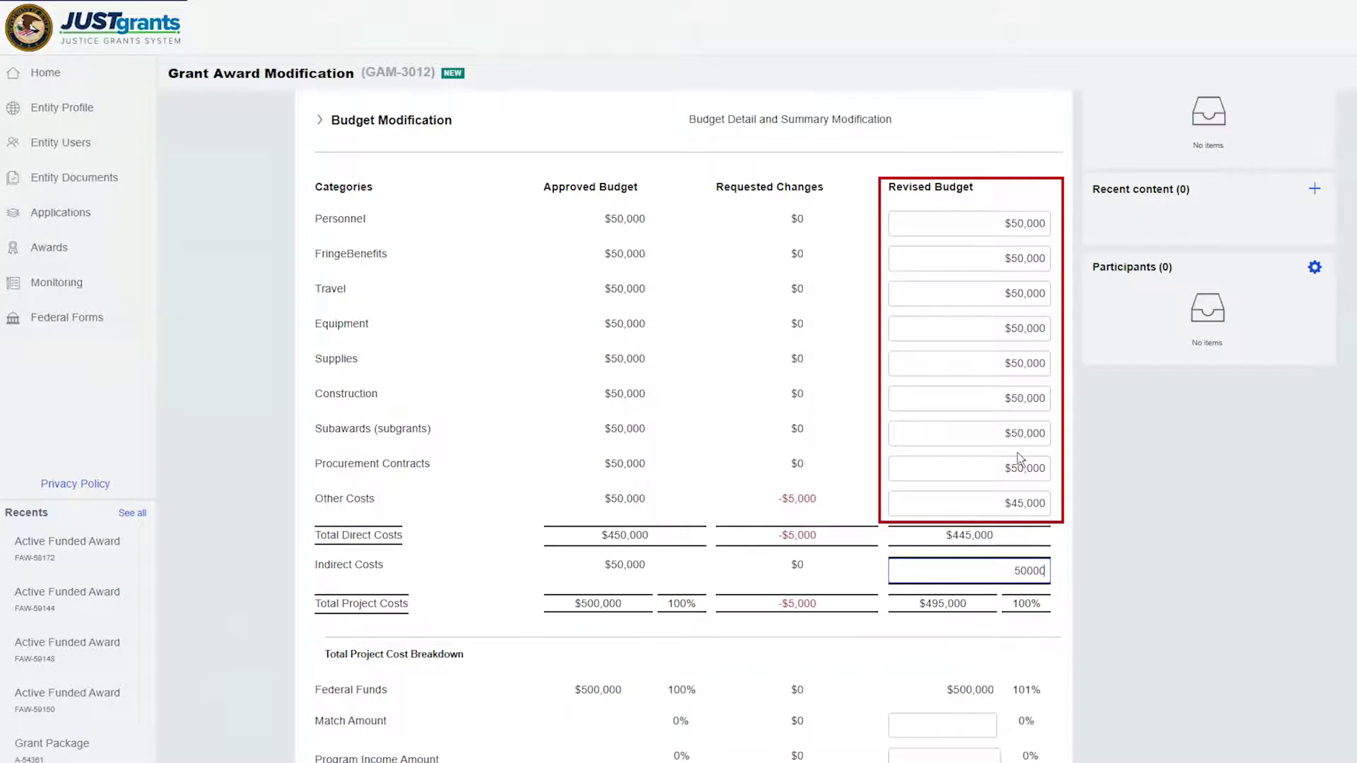
Step: Set the revised budget for Procurement Contracts to $55,000
drag(1008, 465, 1048, 465)
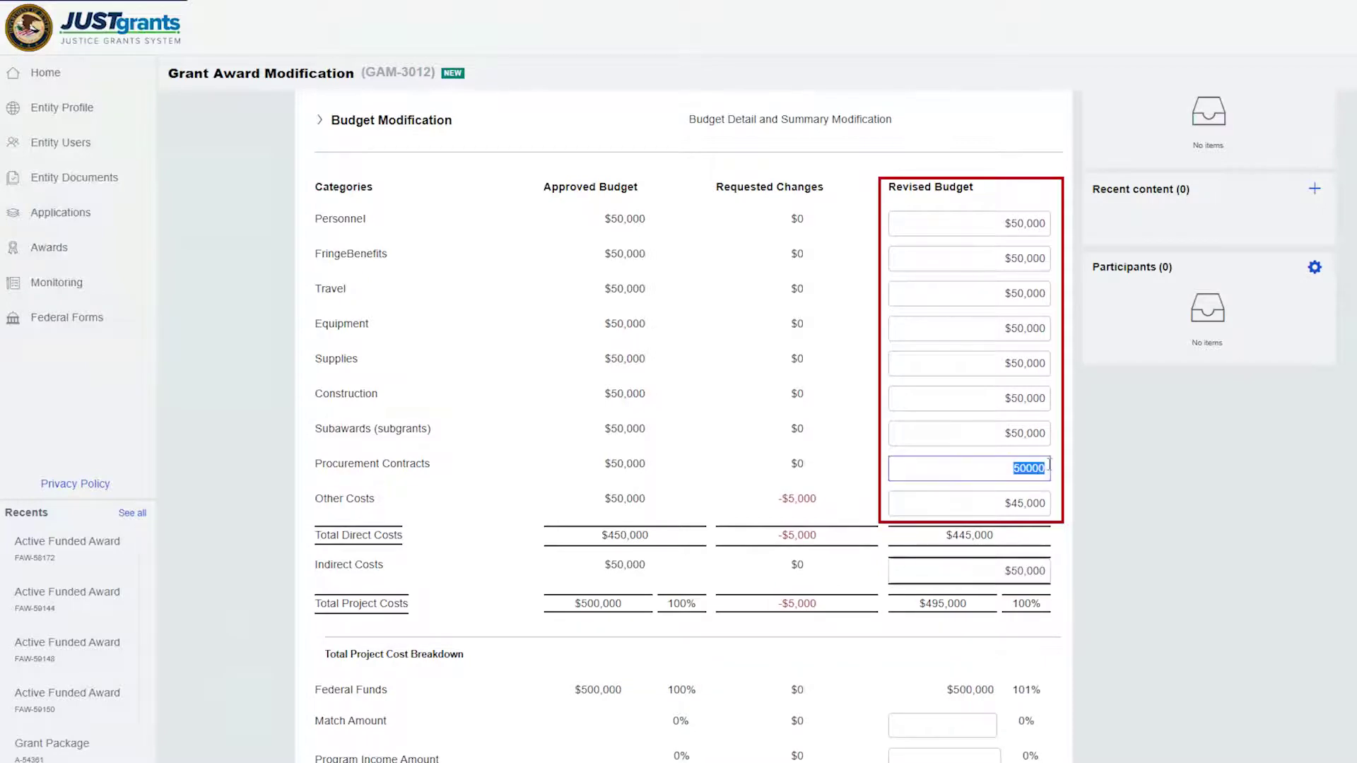
text(55000)
key(Tab)
key(End)
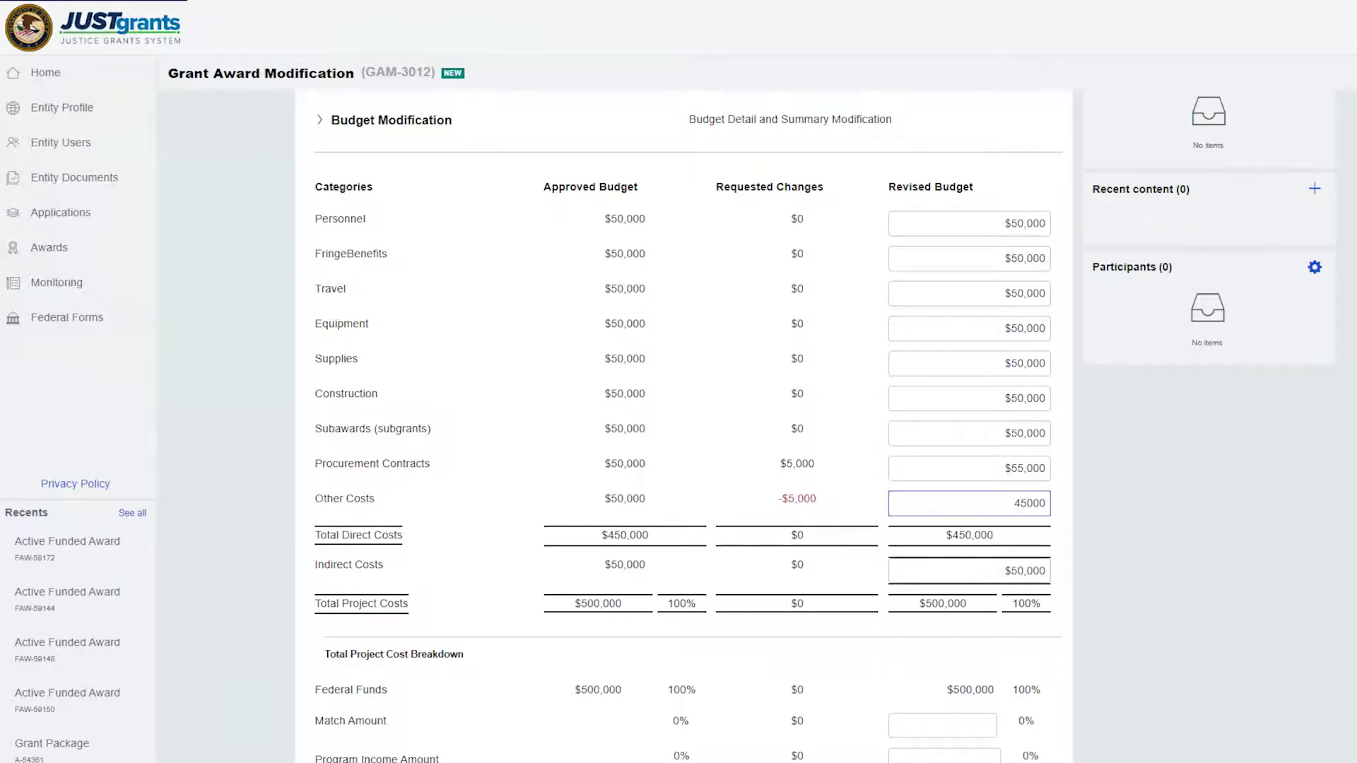
Step: Leave the justification and attachments empty, expand the Grants Management Comments section without adding a comment, and submit the budget modification
scroll(823, 424, down, 3)
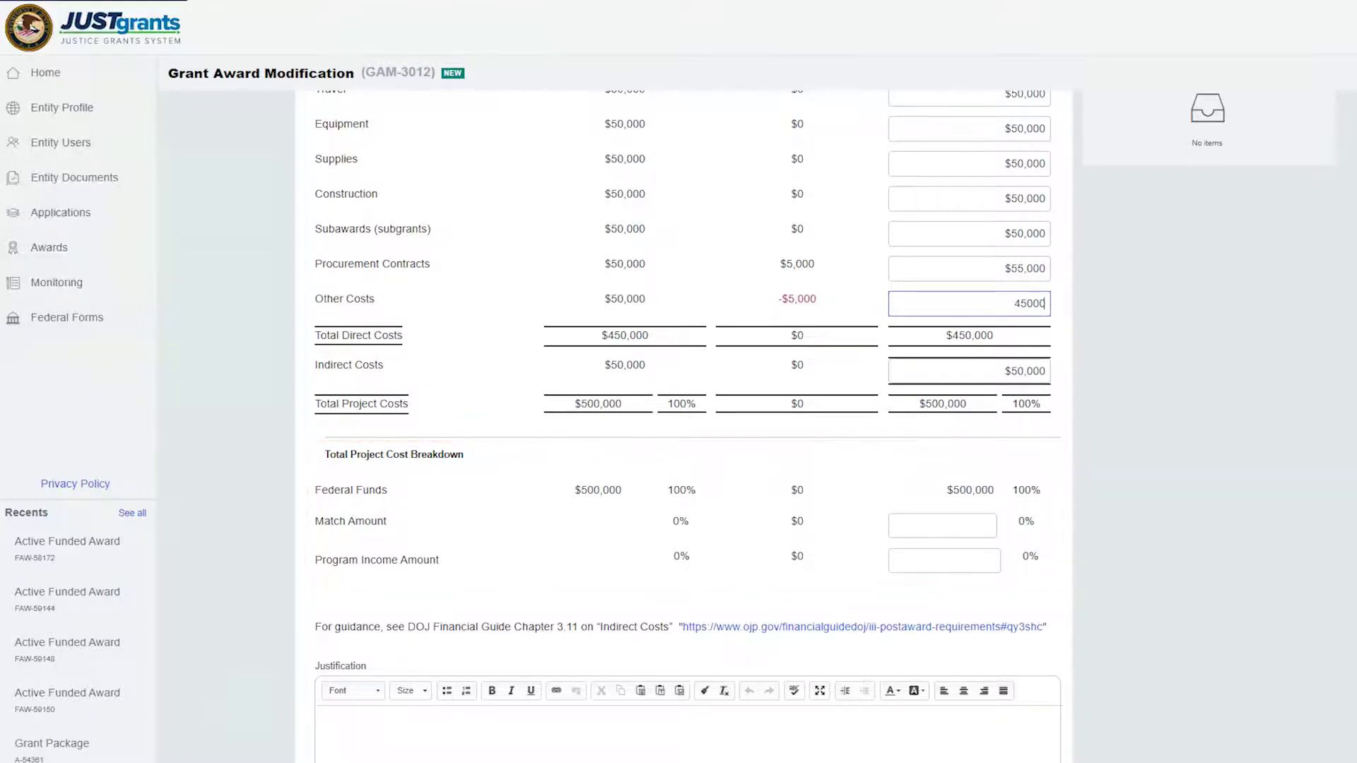
scroll(688, 424, down, 3)
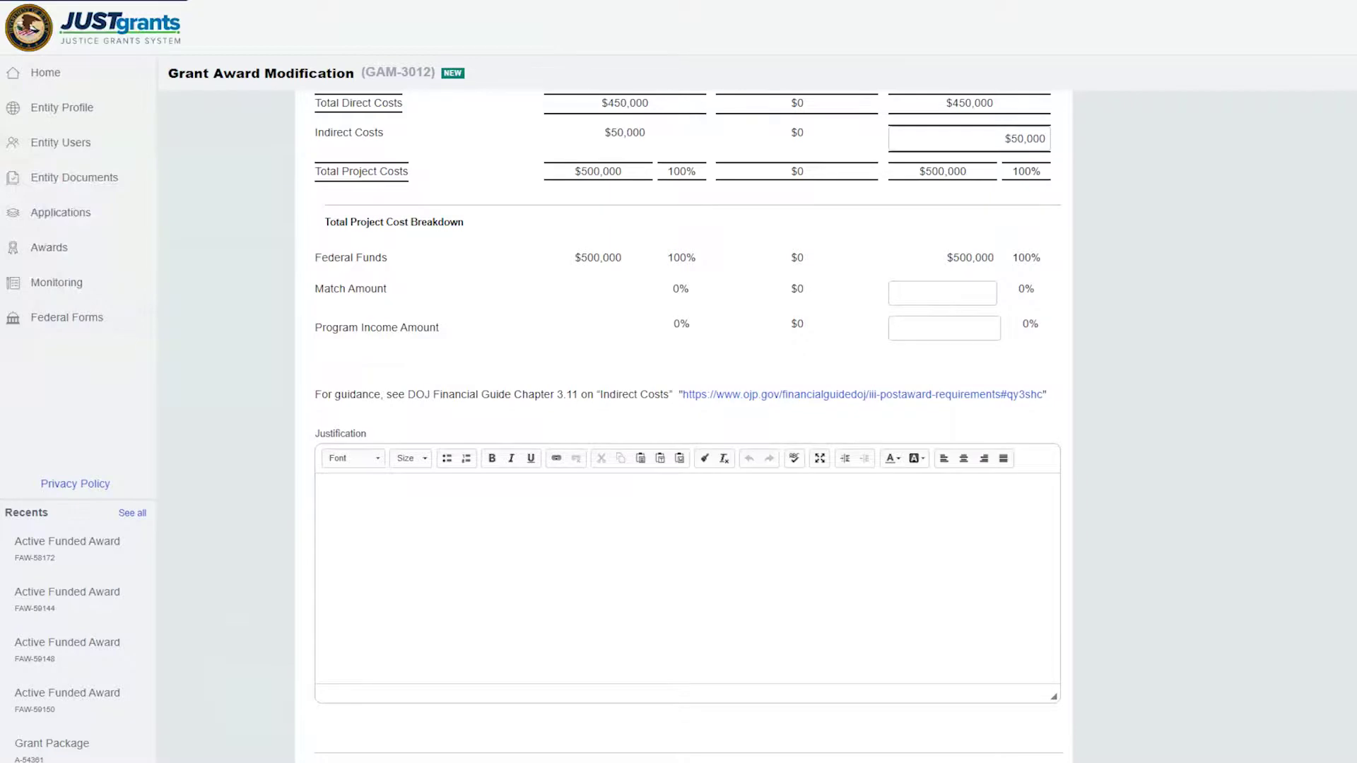
scroll(689, 424, down, 5)
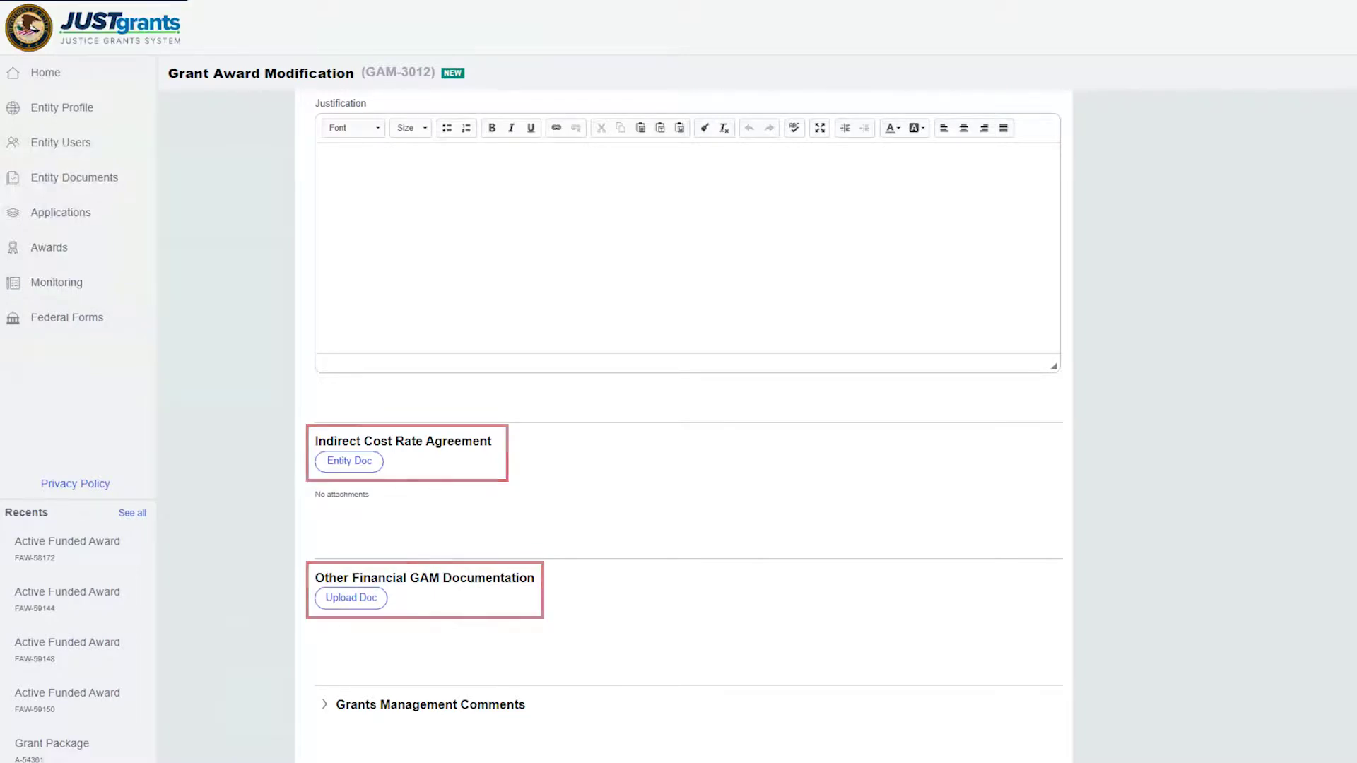
click(430, 705)
scroll(679, 424, down, 5)
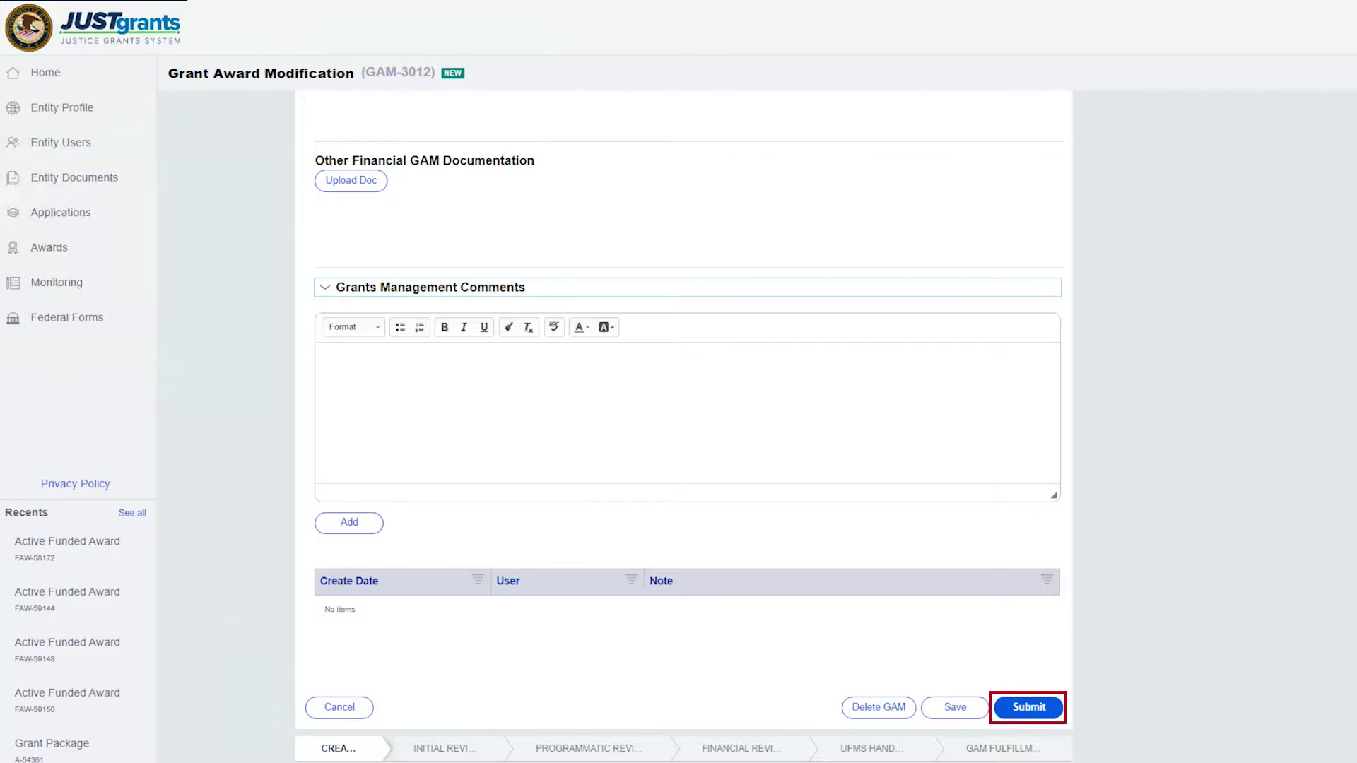
click(1021, 707)
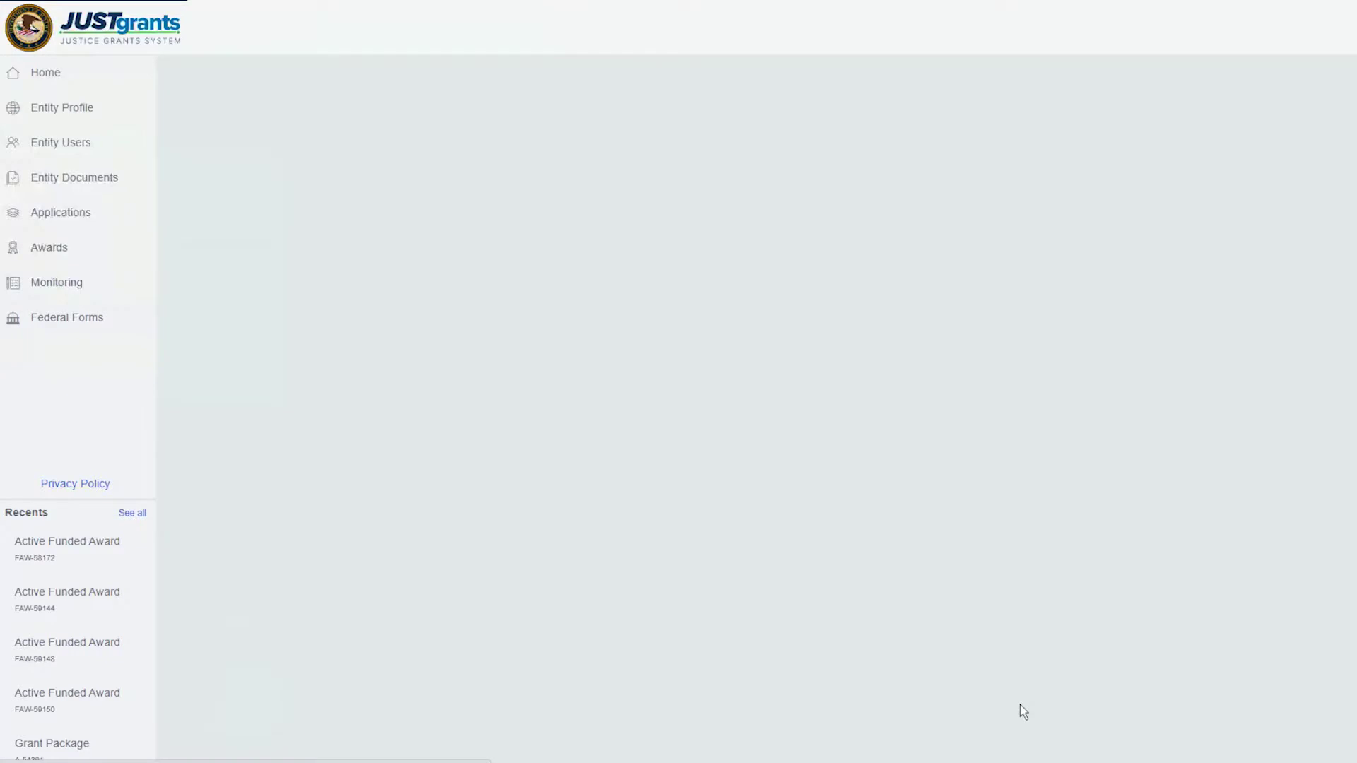